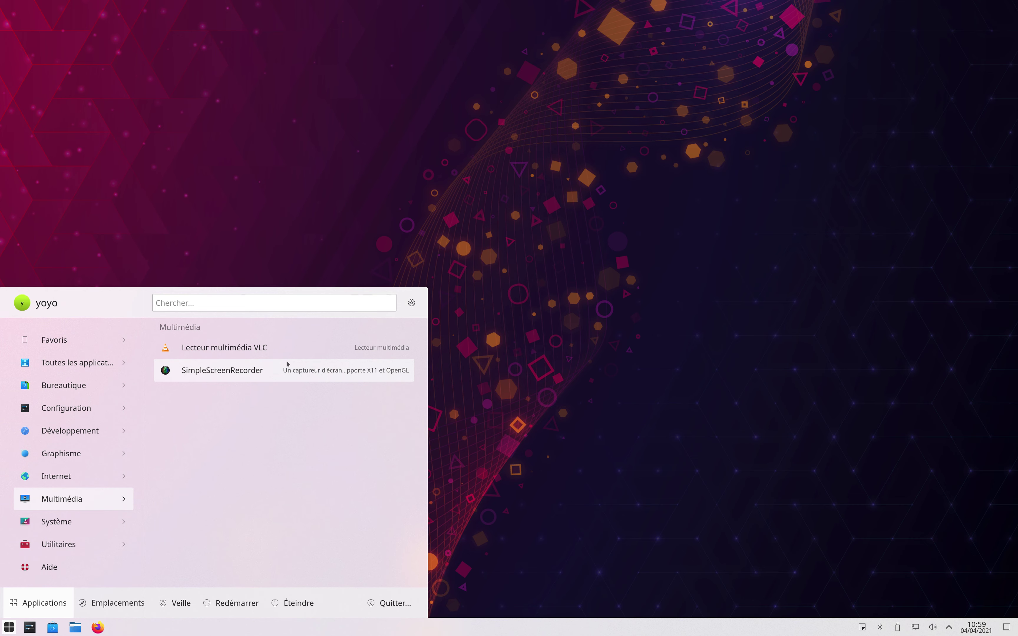
Step: Look through the Internet, Bureautique and Favoris categories of the application launcher
mouse_move(47, 477)
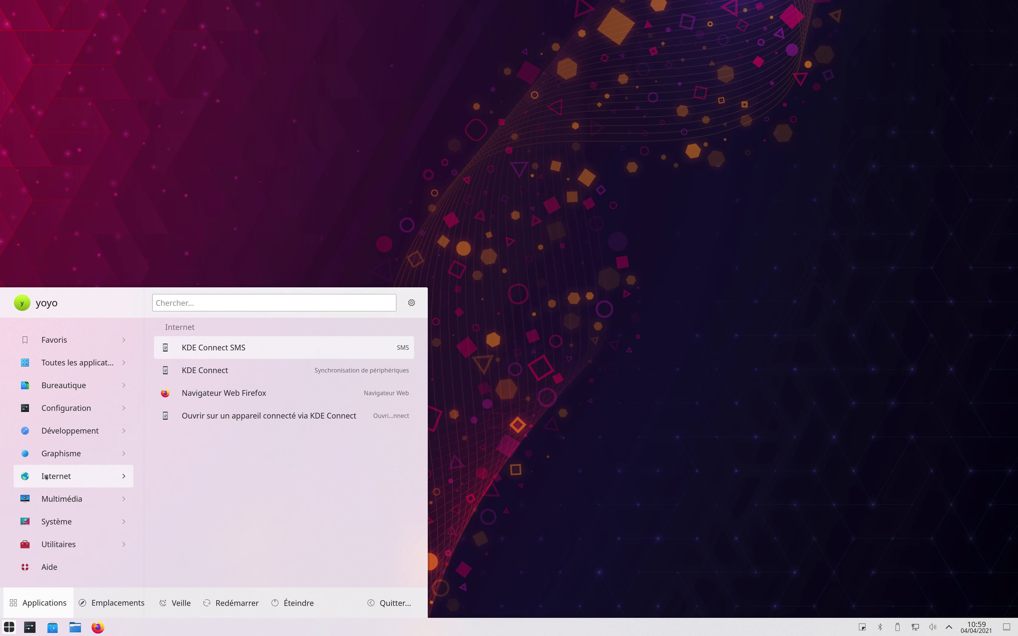
mouse_move(96, 392)
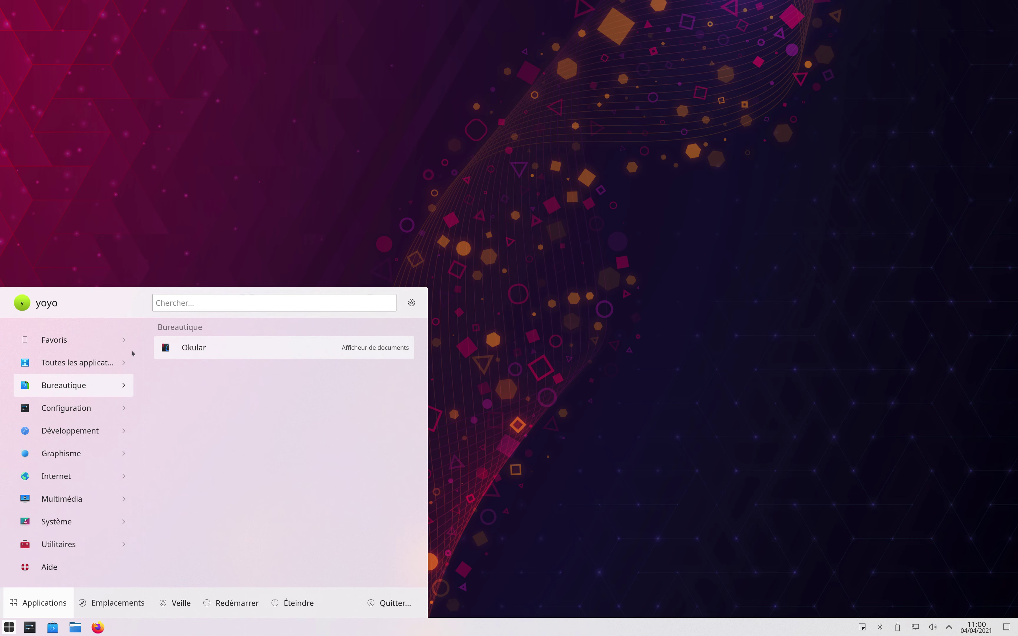
mouse_move(85, 499)
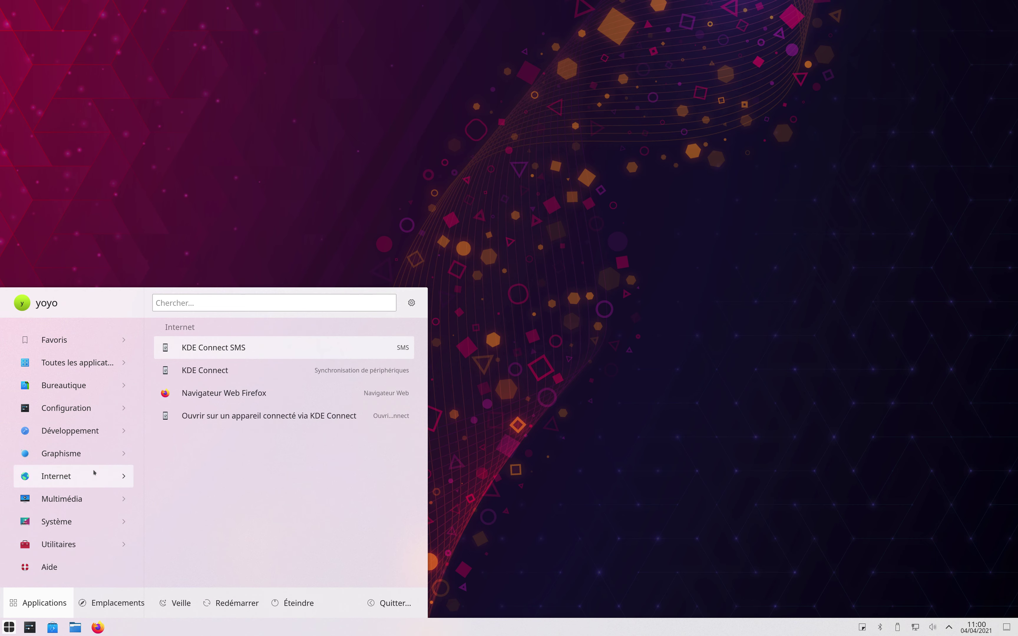
mouse_move(89, 355)
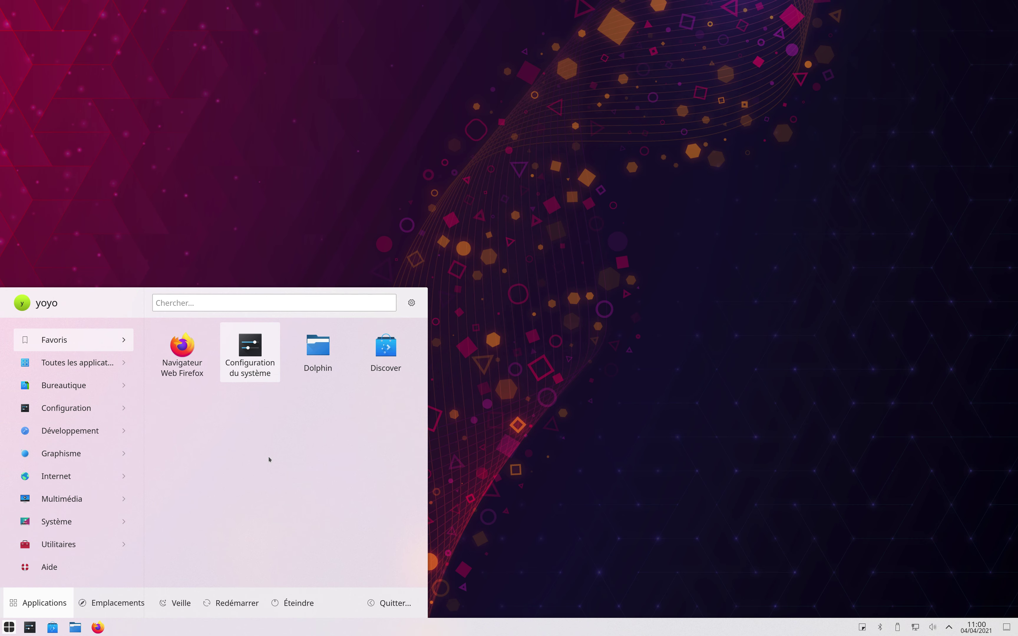
Step: Reset the application launcher's icon to its default in the launcher settings and accept the dialog
click(412, 303)
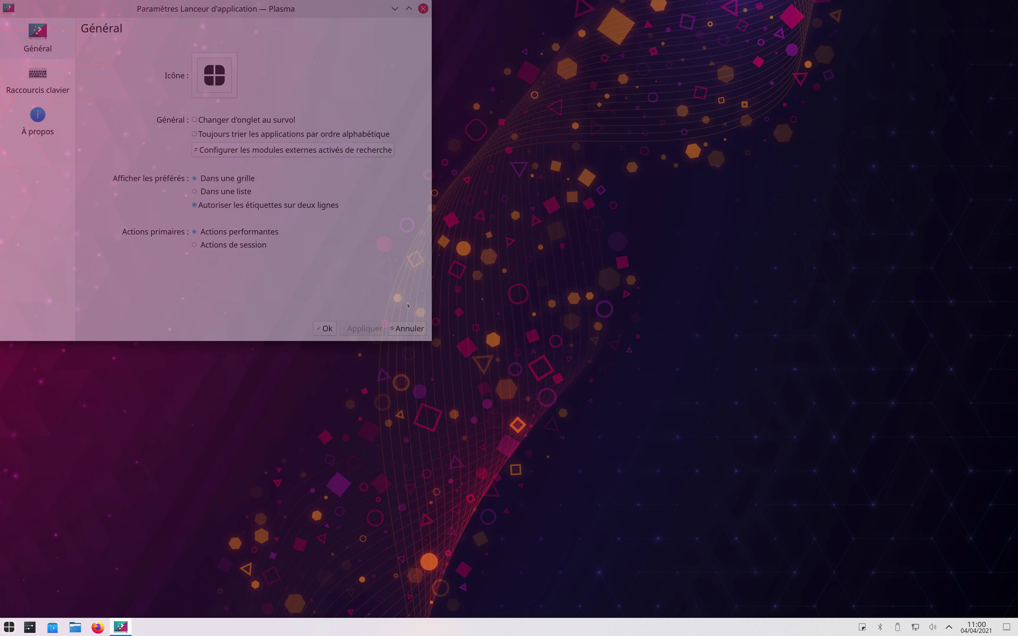
click(228, 87)
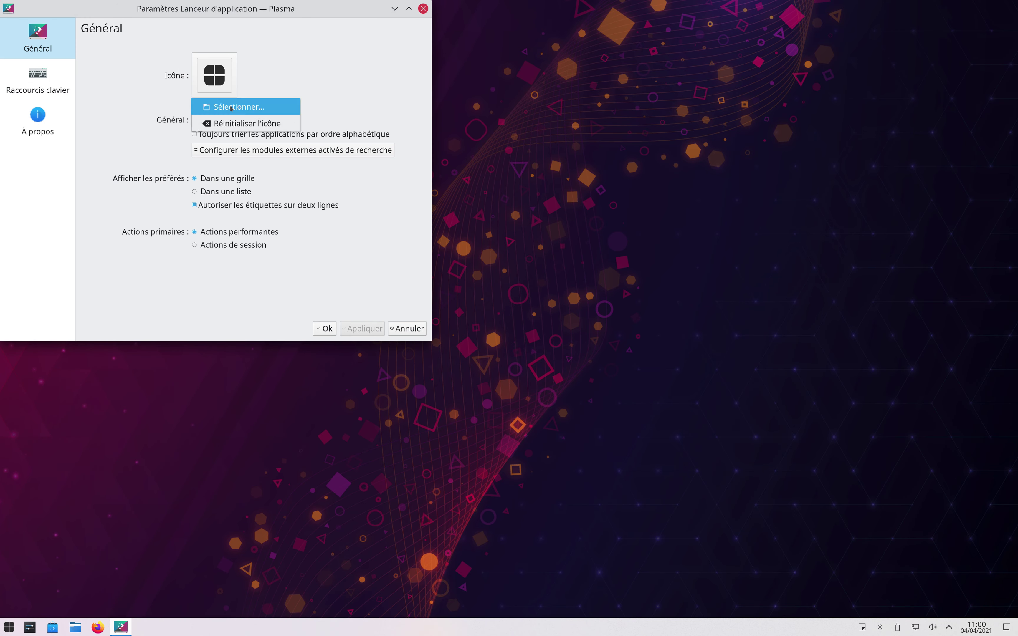
click(232, 122)
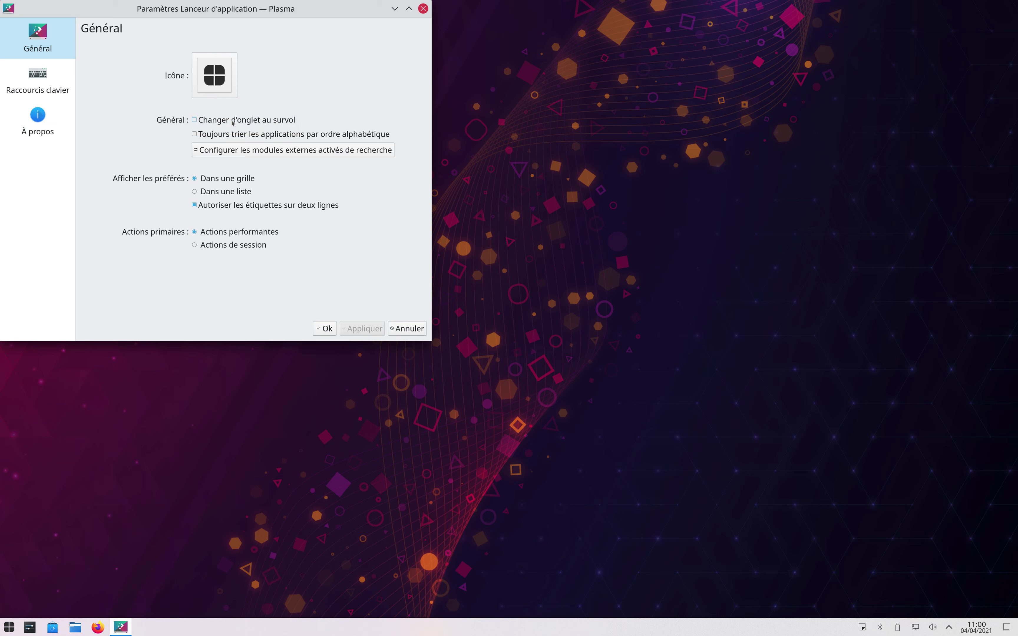
click(324, 329)
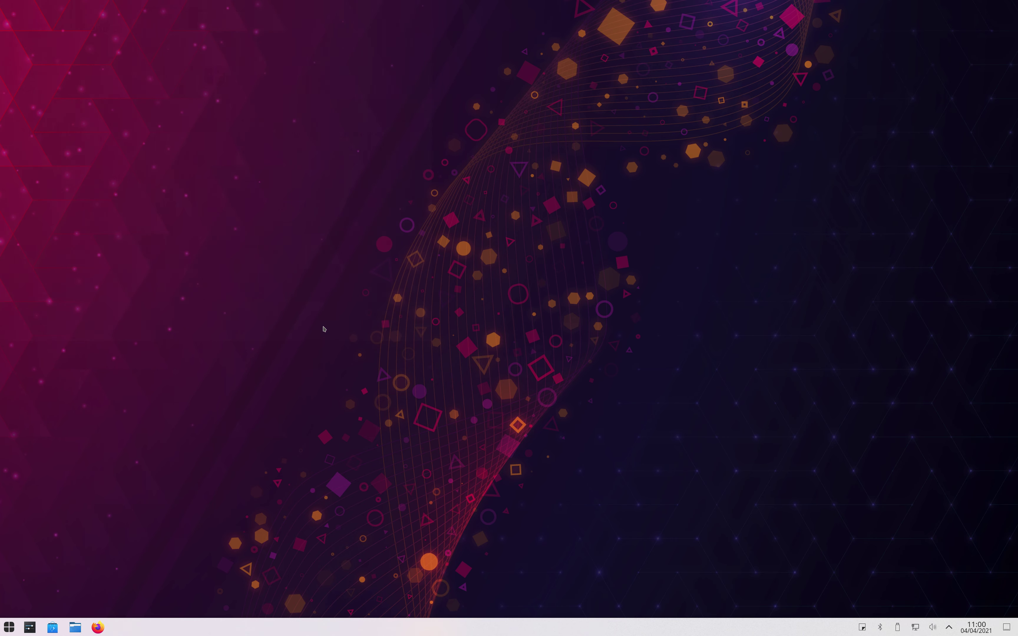
Step: Reopen the application launcher's general settings and close them without changing anything
click(9, 627)
click(412, 302)
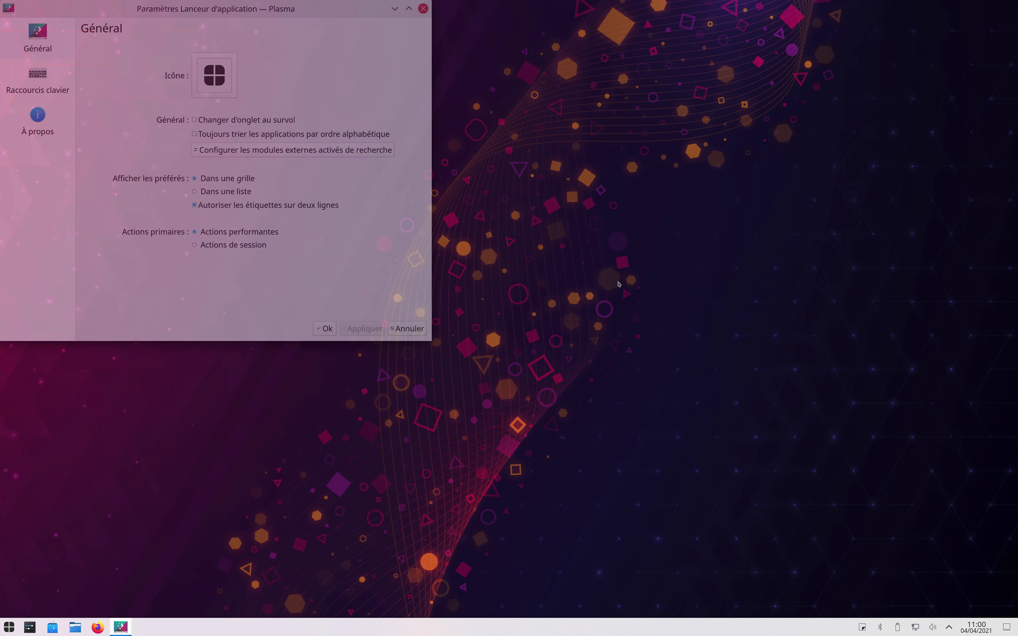
click(423, 9)
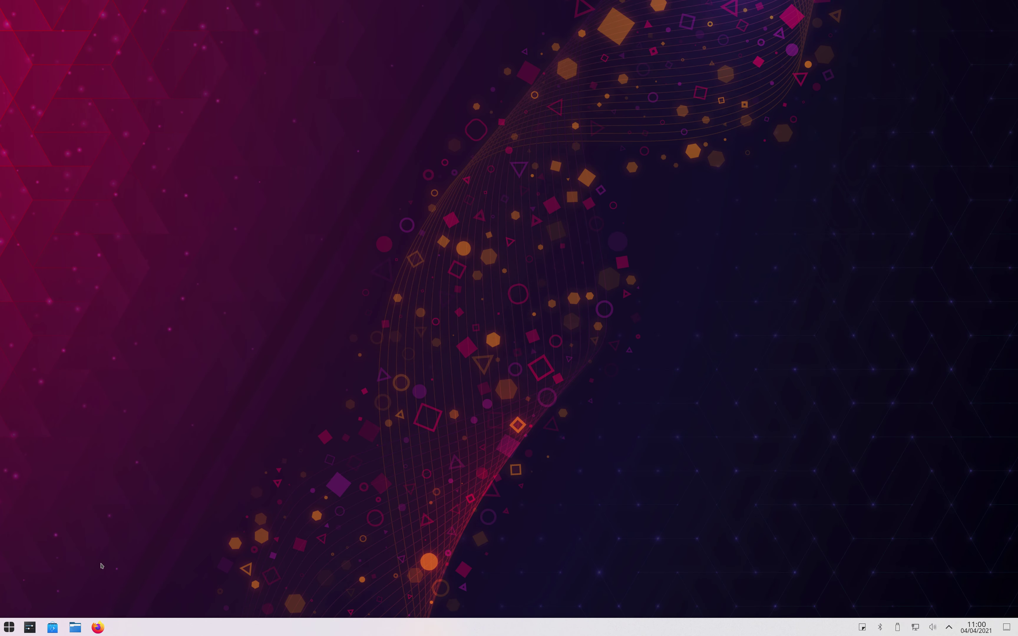
Step: Browse the Bureautique applications in Discover through WPS Office and beyond, and close Discover
click(53, 629)
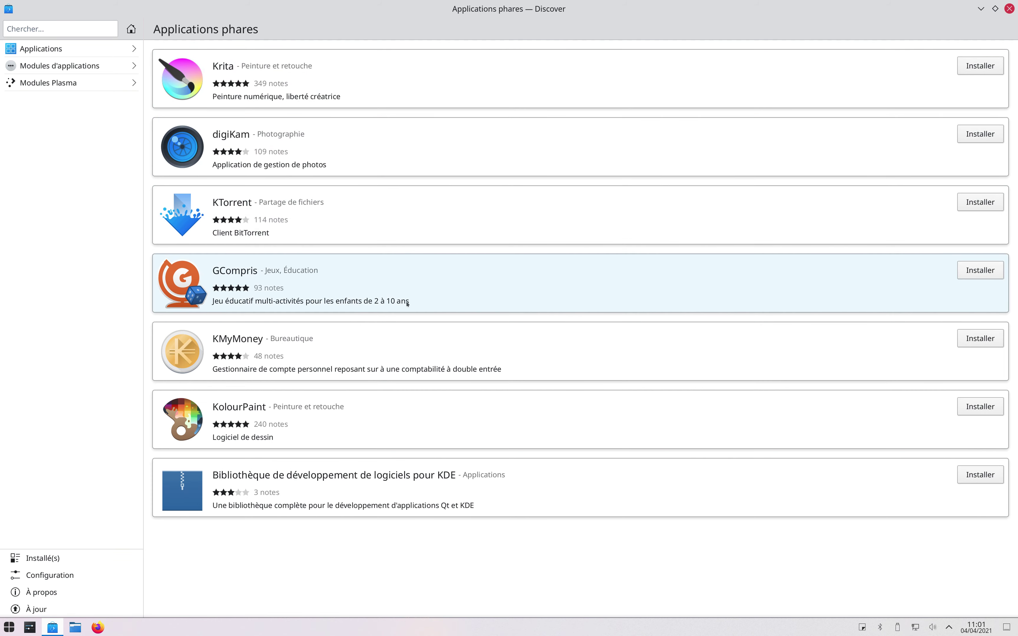
click(48, 50)
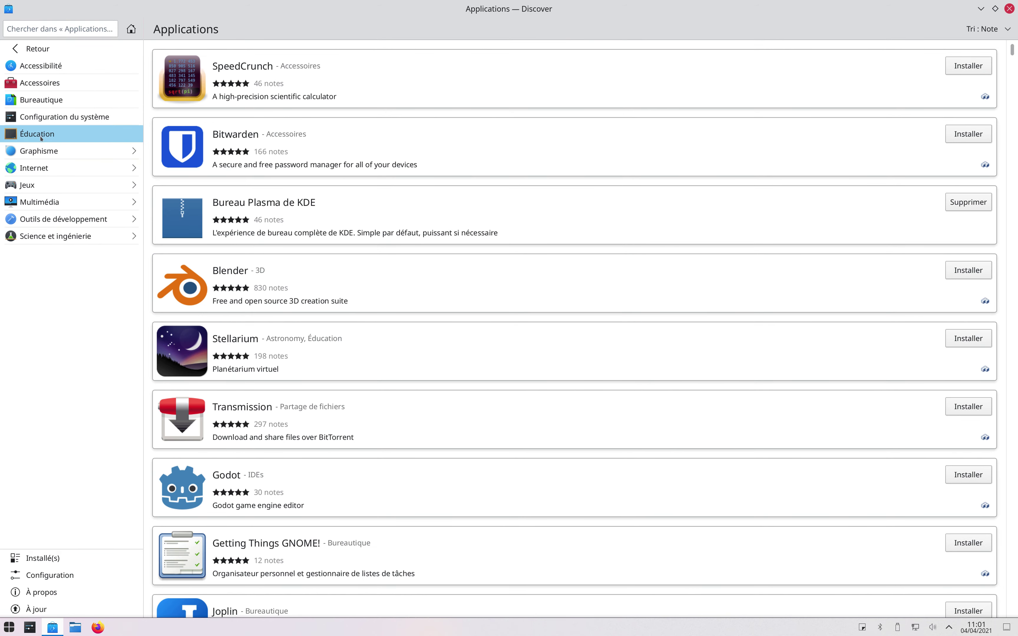
click(63, 97)
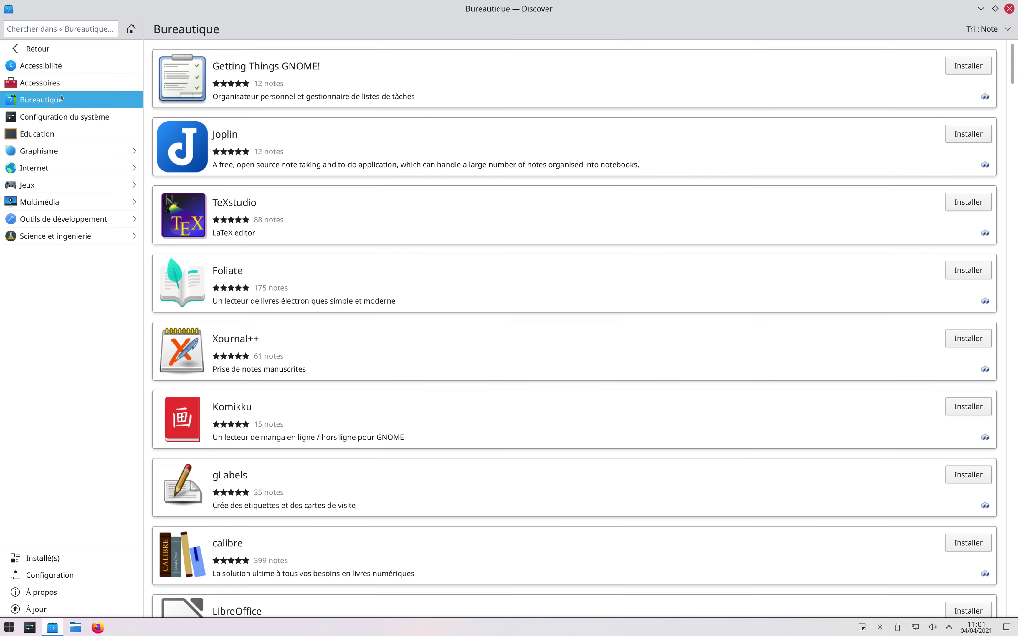
scroll(474, 227, down, 6)
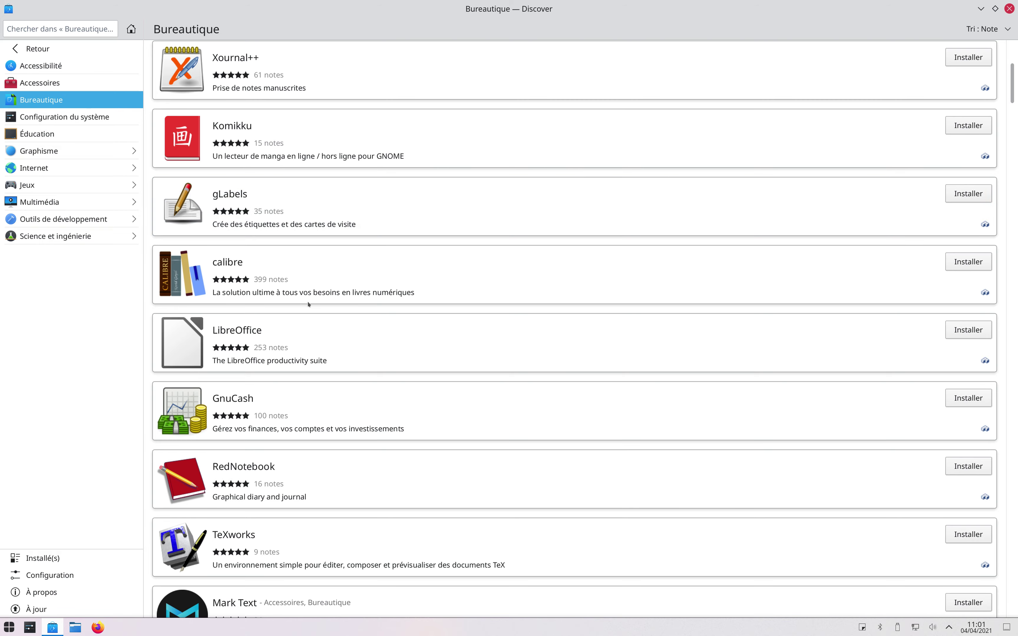
scroll(342, 284, down, 8)
scroll(341, 284, down, 7)
scroll(341, 284, down, 6)
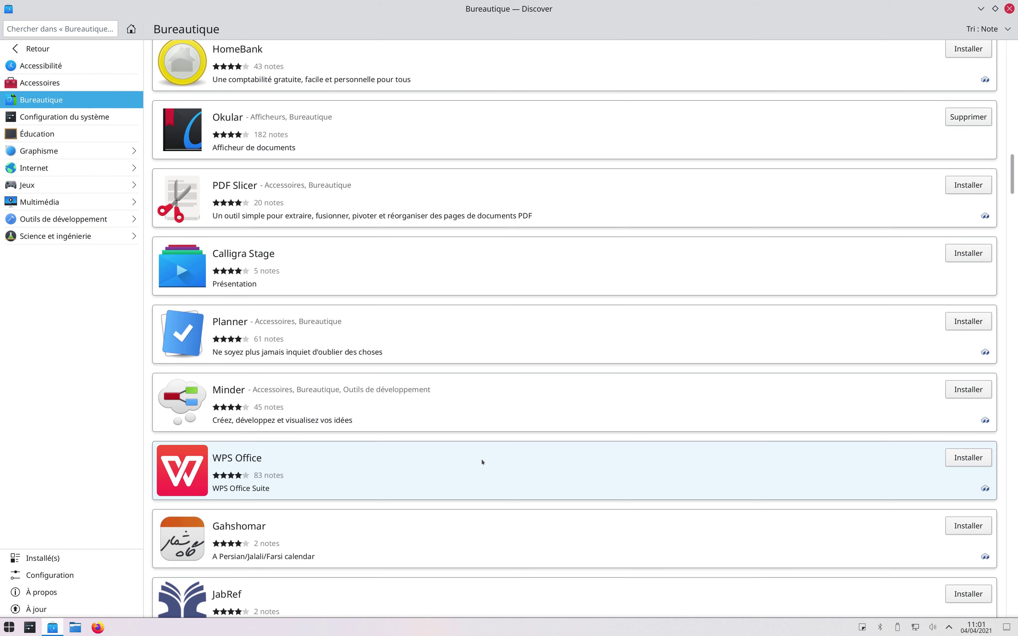
scroll(482, 462, down, 5)
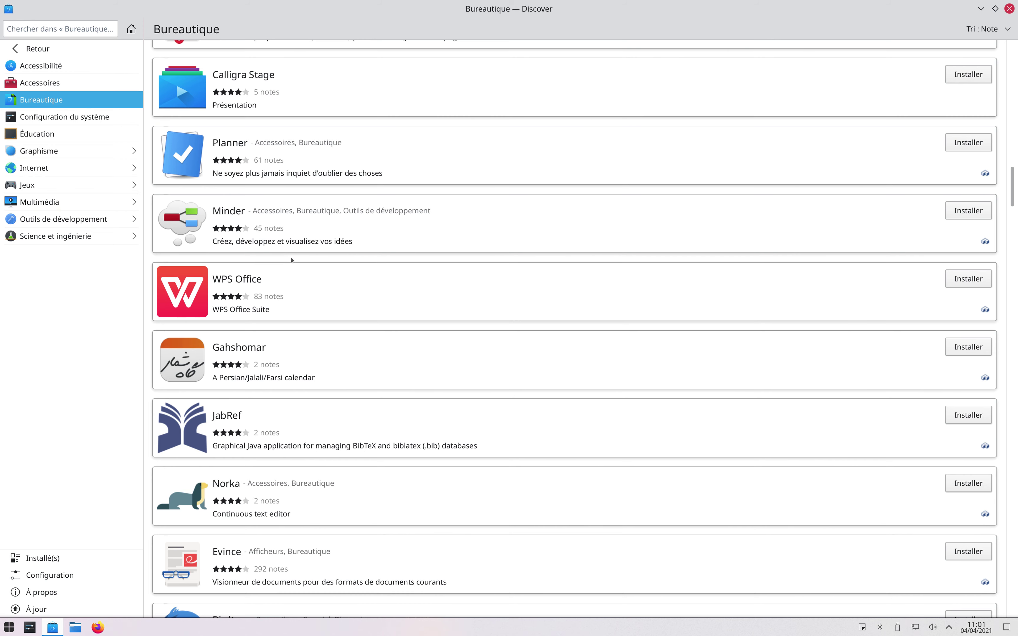
click(1009, 9)
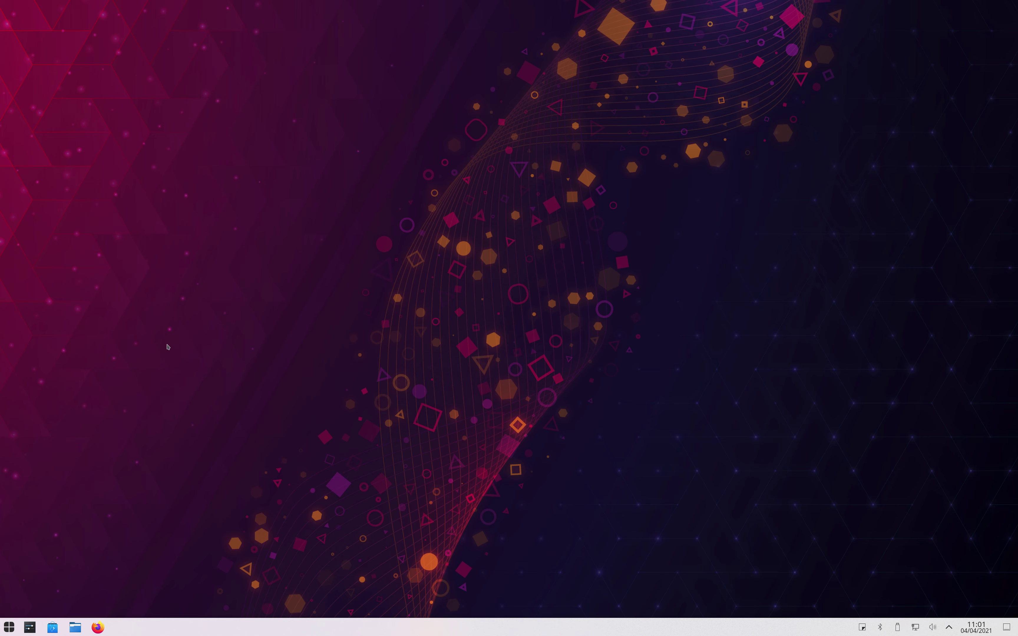
Step: Open the Kvantum screenshots folder in Dolphin and split the view into two panes
click(74, 629)
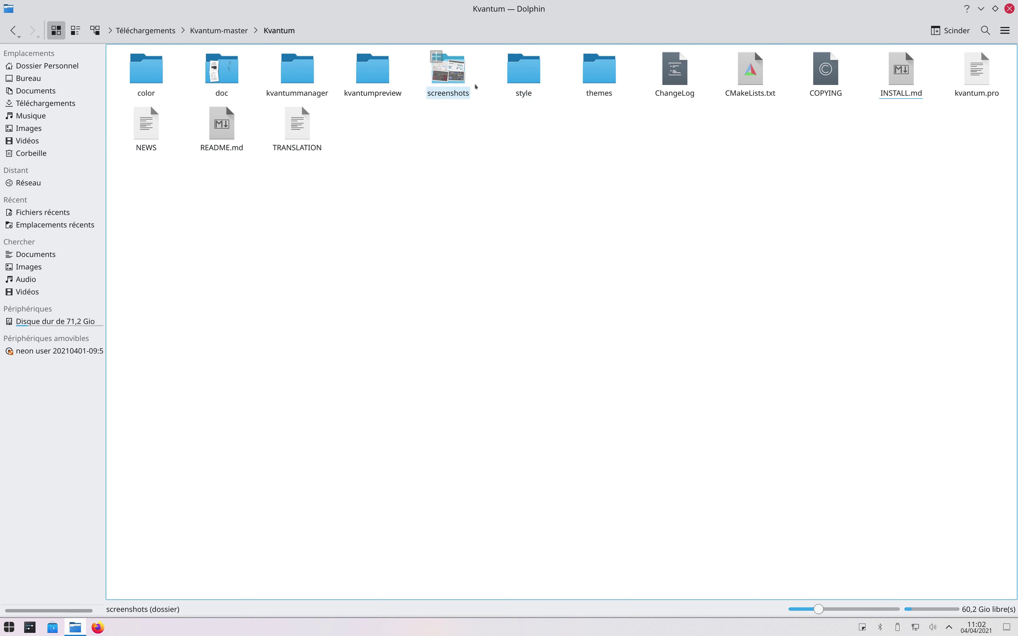
click(453, 75)
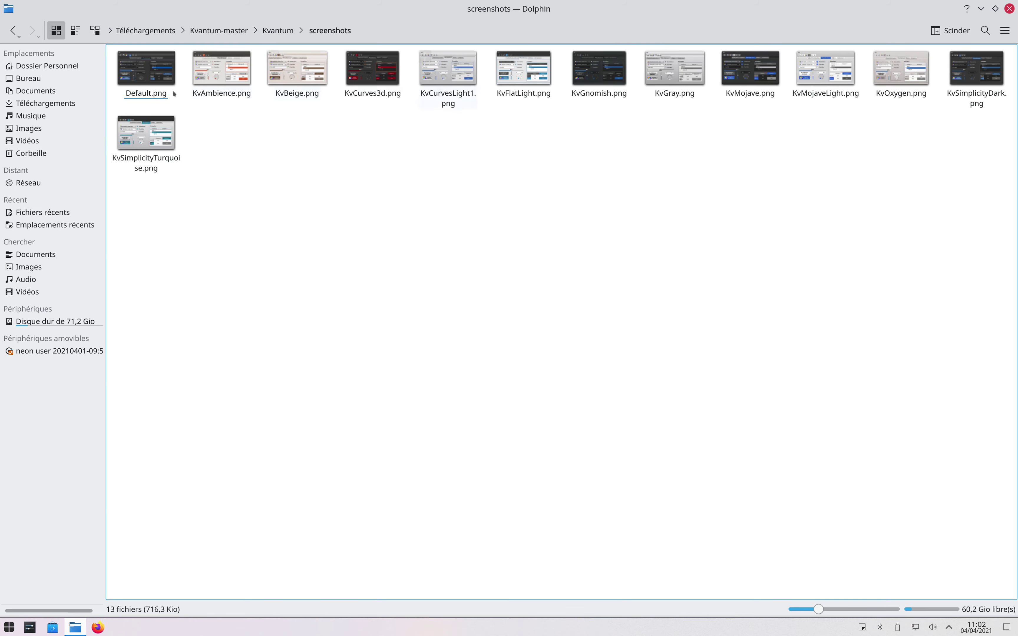
click(944, 33)
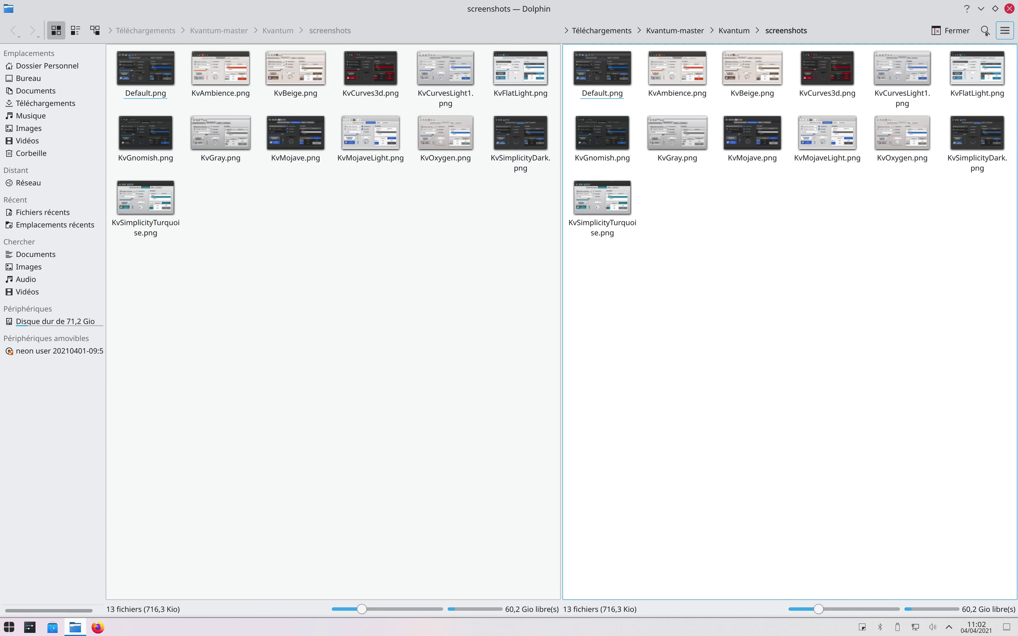
Step: Open a second tab on the screenshots folder, switch between the two tabs, and close the new one
key(ctrl+t)
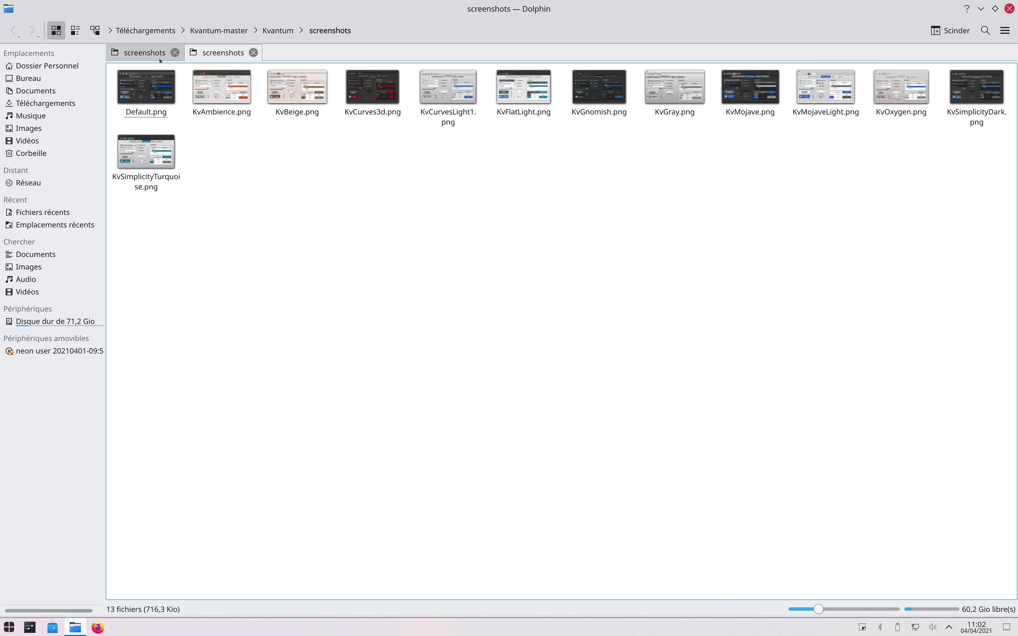
click(143, 52)
click(218, 55)
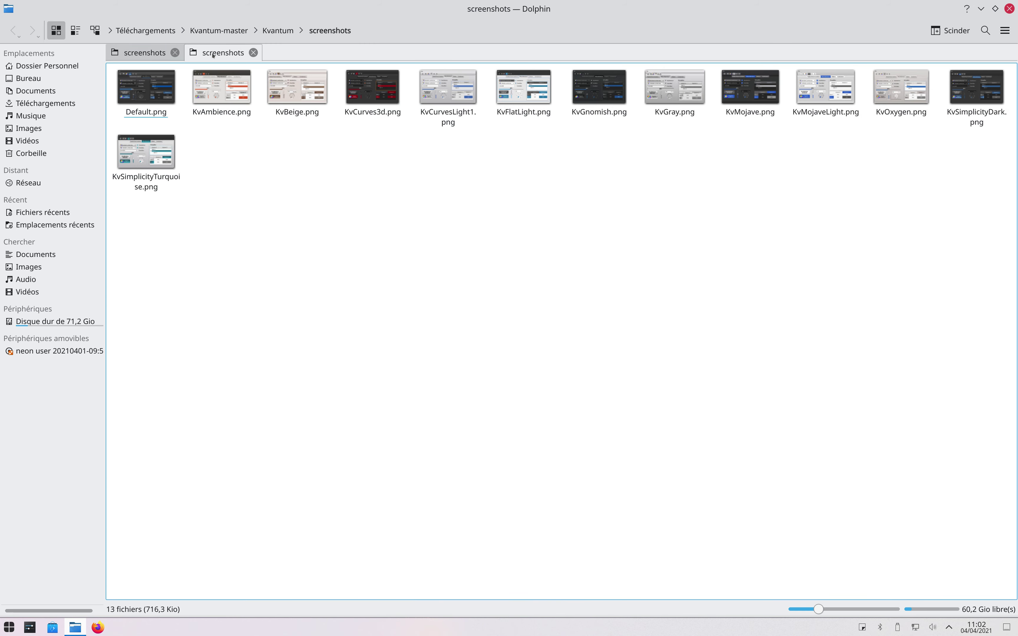
click(146, 53)
click(254, 53)
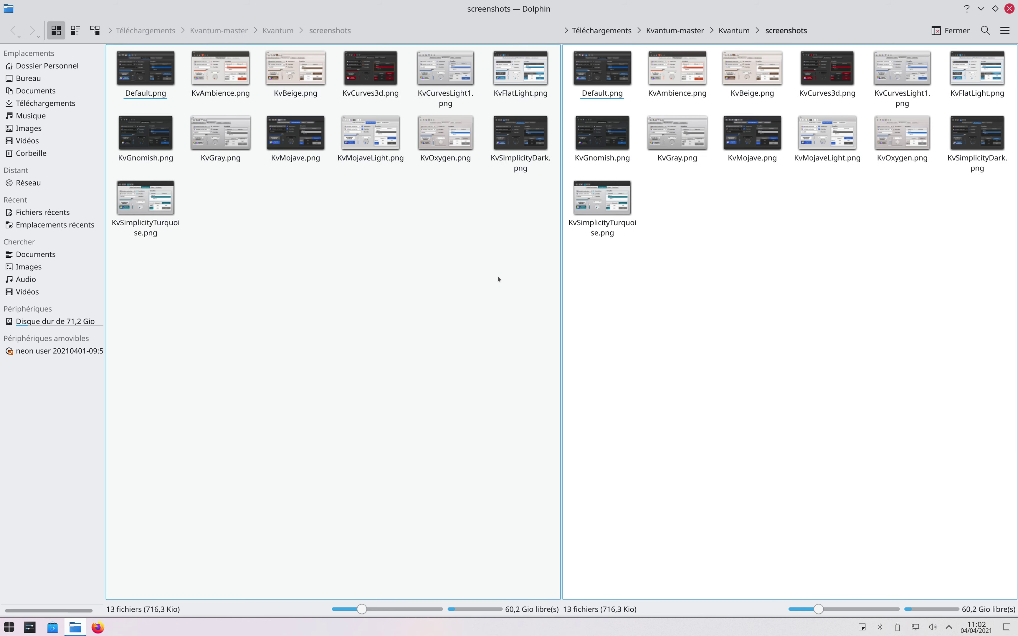
click(542, 362)
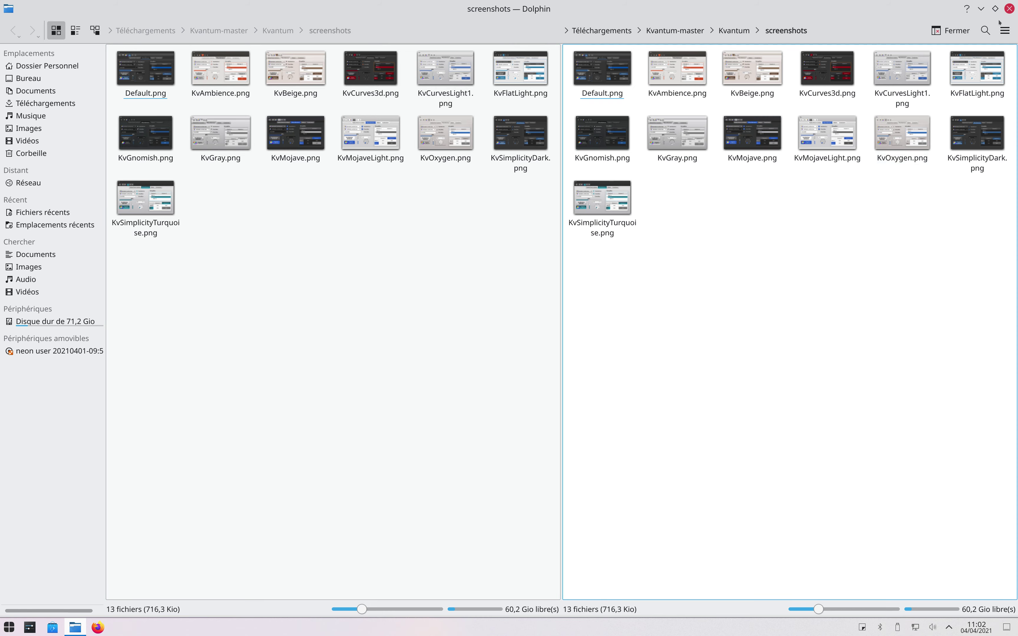
Step: Open Dolphin's preferences and review the Services, Retours des utilisateurs, Modes d'affichage and Démarrage pages
click(1004, 35)
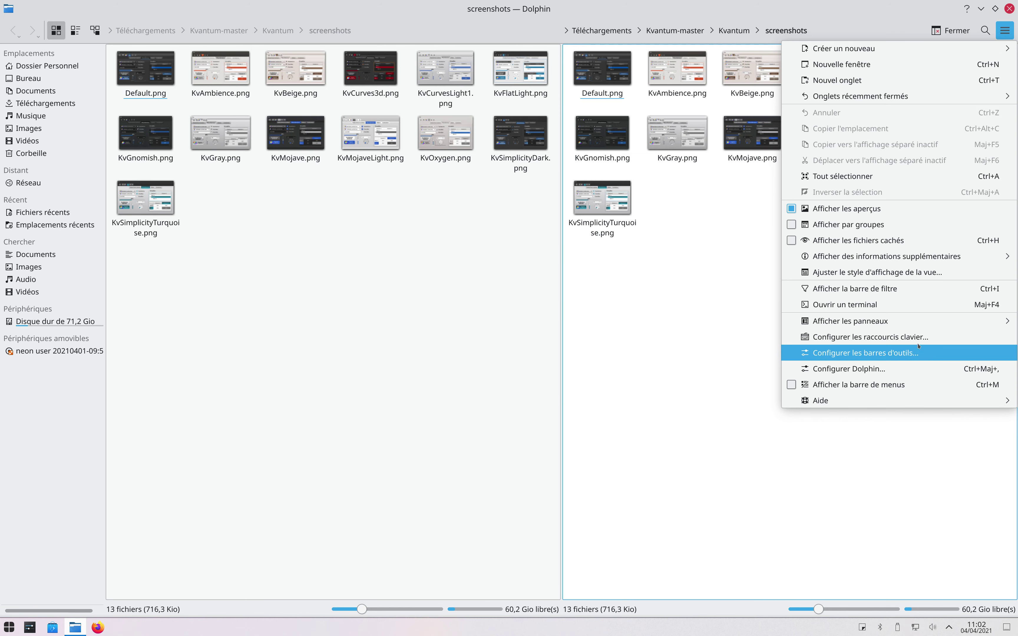
click(911, 367)
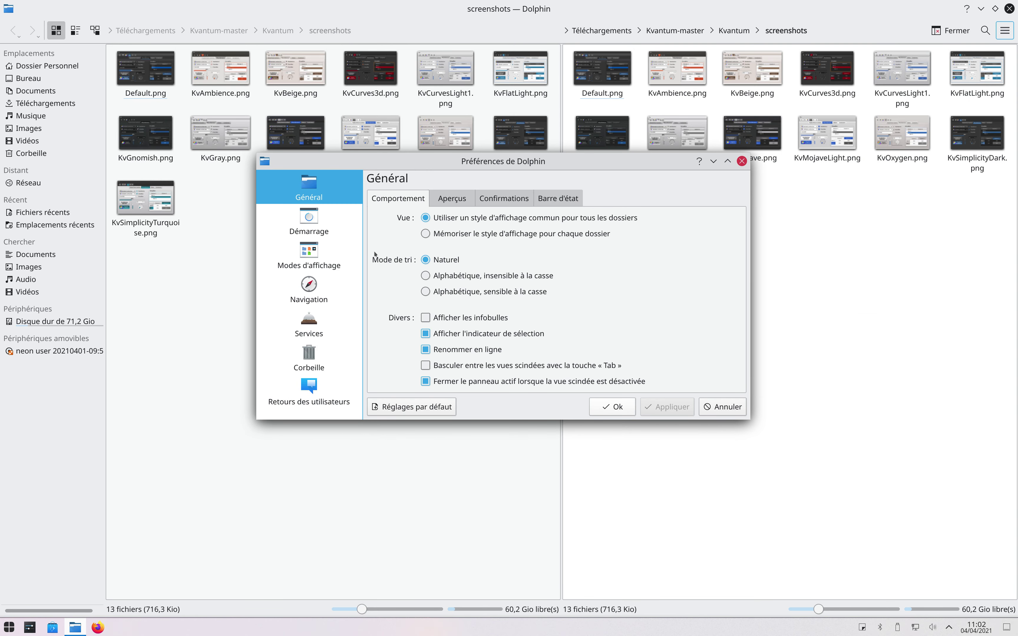
click(309, 324)
click(309, 391)
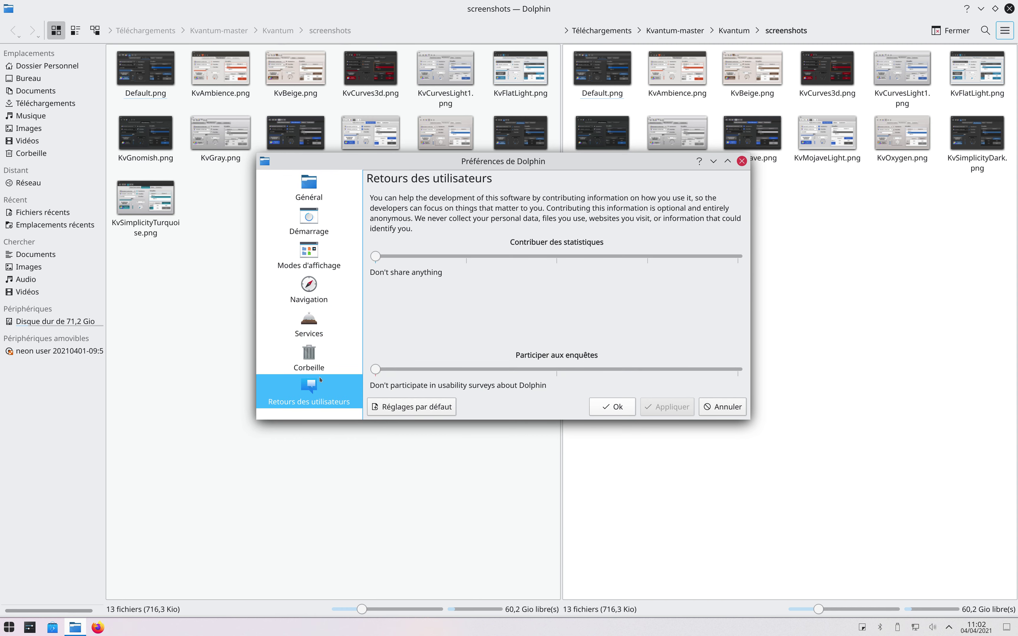
click(327, 249)
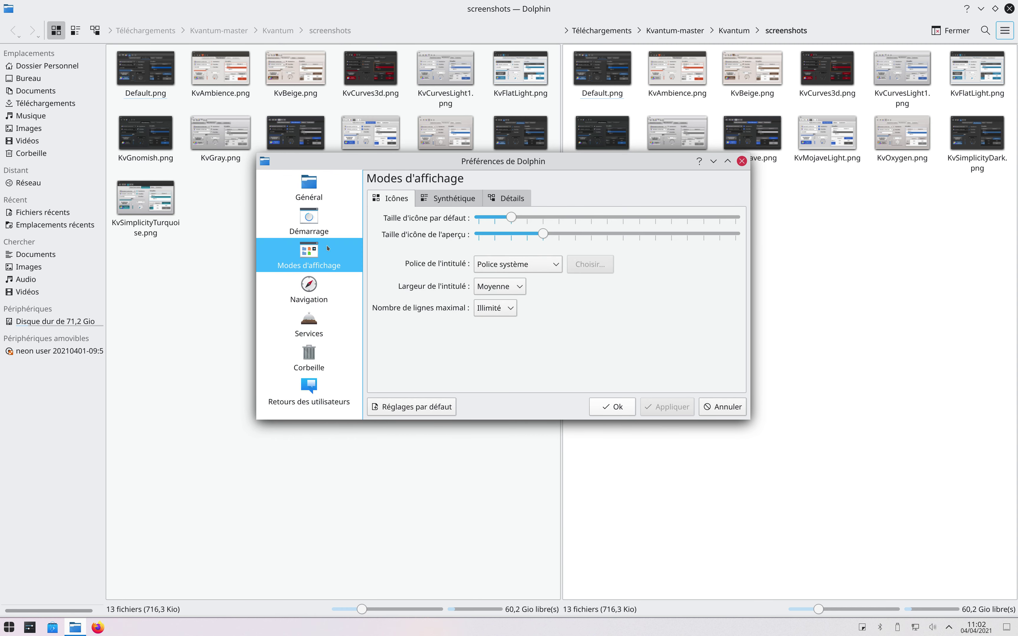
click(323, 230)
Step: Review the general Confirmations and Aperçus settings, including the previewed file types, and cancel the preferences before quitting Dolphin
click(309, 190)
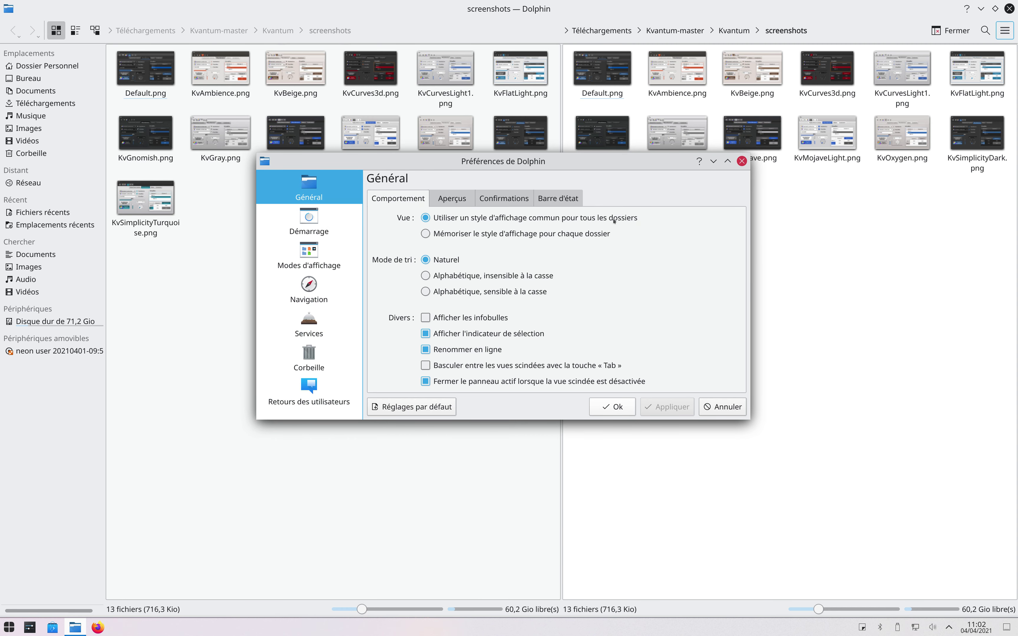
click(514, 198)
click(452, 199)
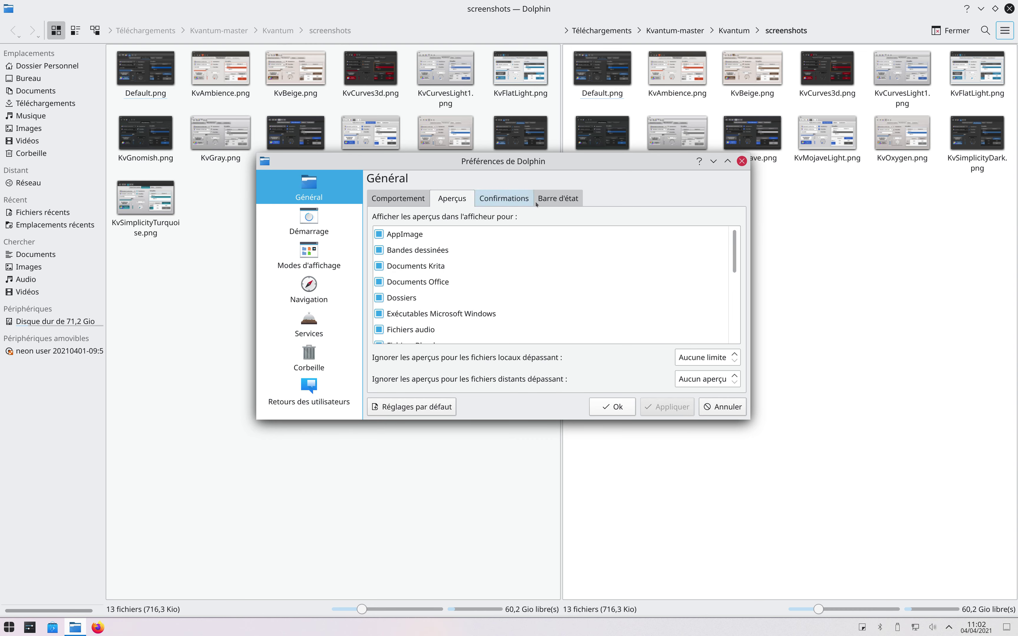
scroll(483, 317, down, 4)
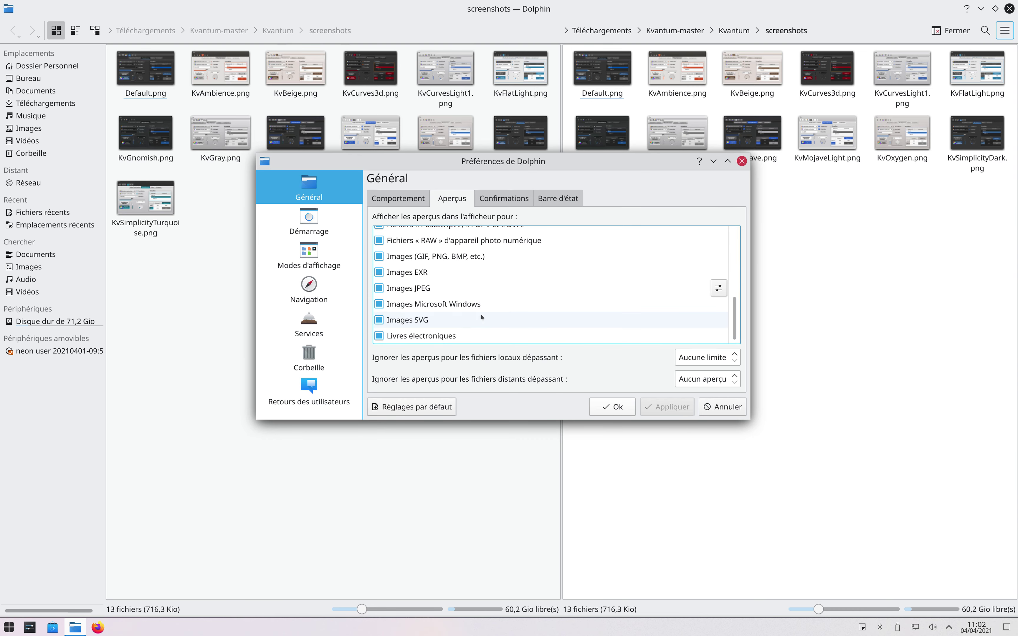
scroll(482, 317, up, 5)
scroll(483, 317, down, 2)
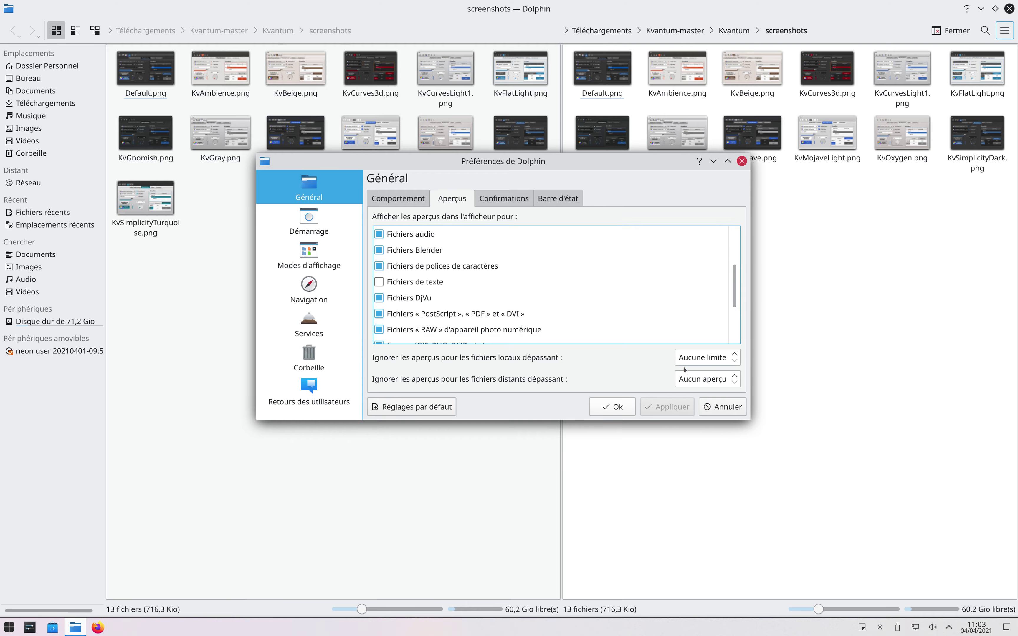
click(719, 414)
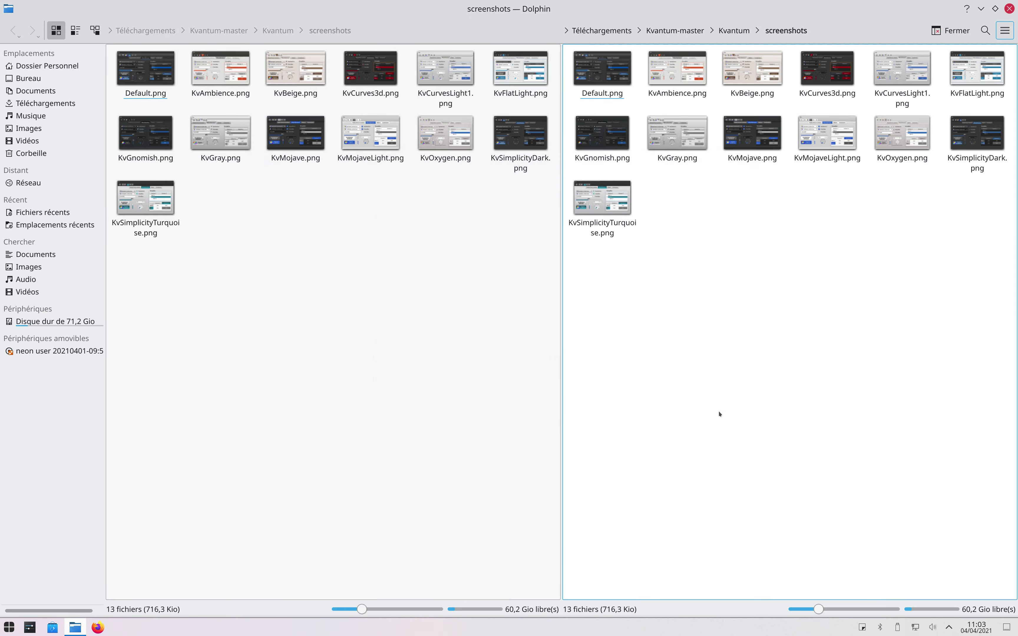
key(ctrl+q)
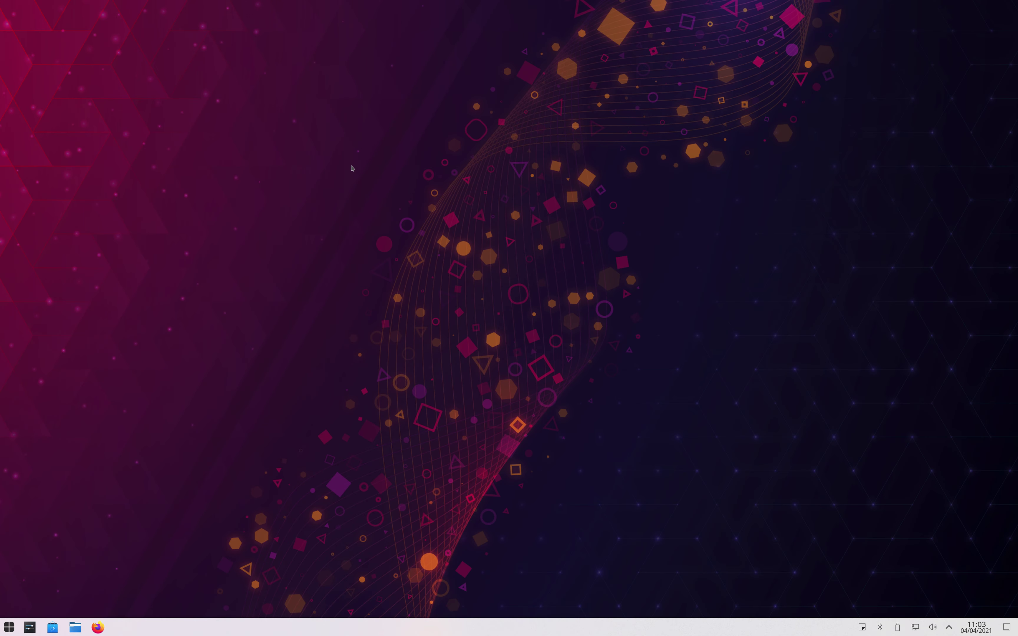
right_click(2, 59)
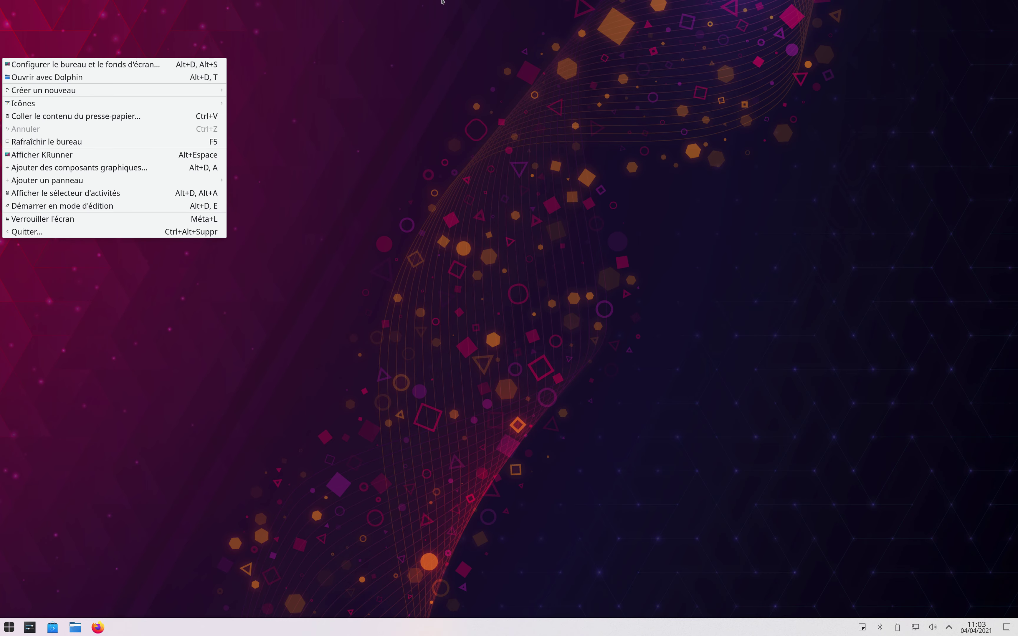
mouse_move(453, 3)
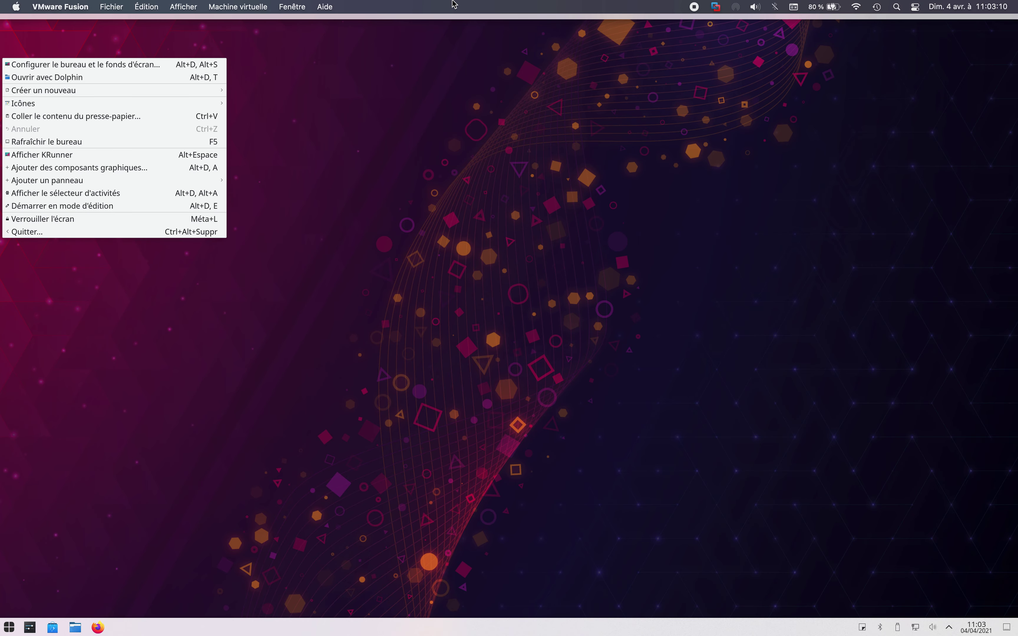
click(423, 101)
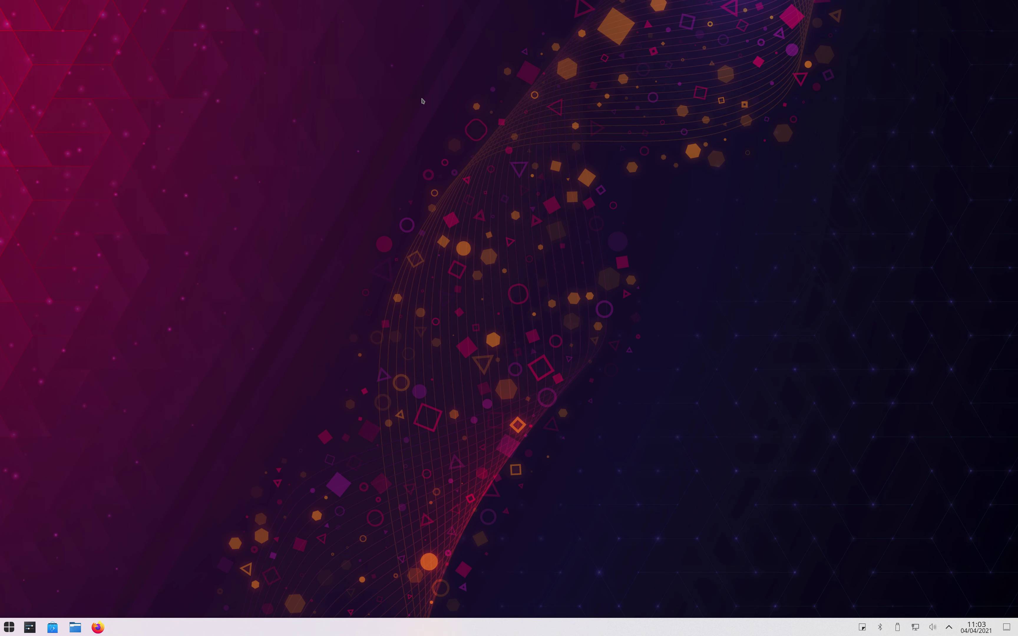
Step: Set the desktop wallpaper to Lueur du soir and minimise the desktop settings window
right_click(423, 101)
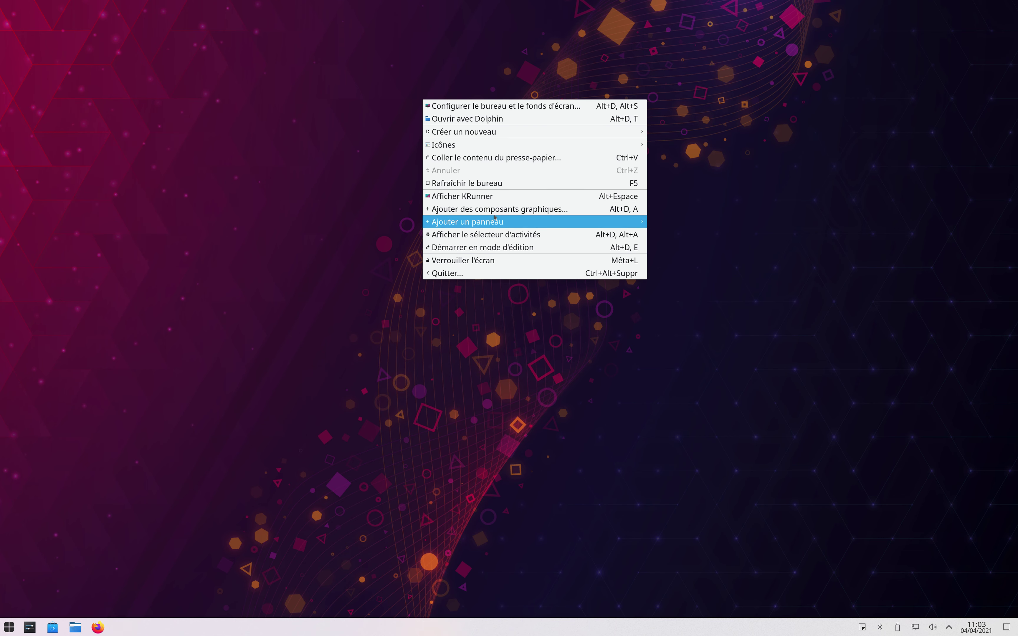
click(521, 109)
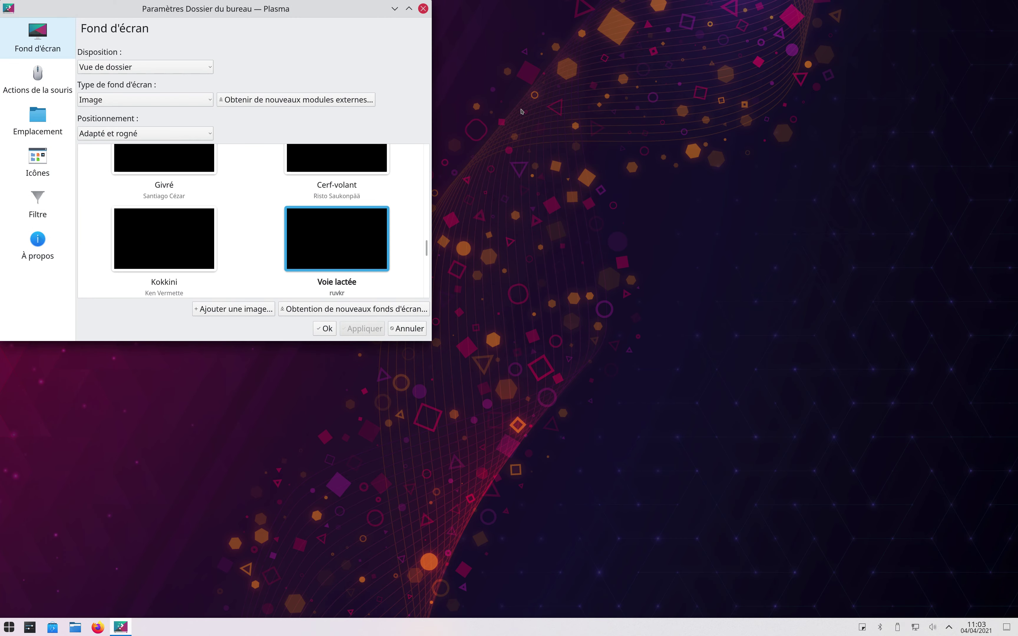
click(409, 9)
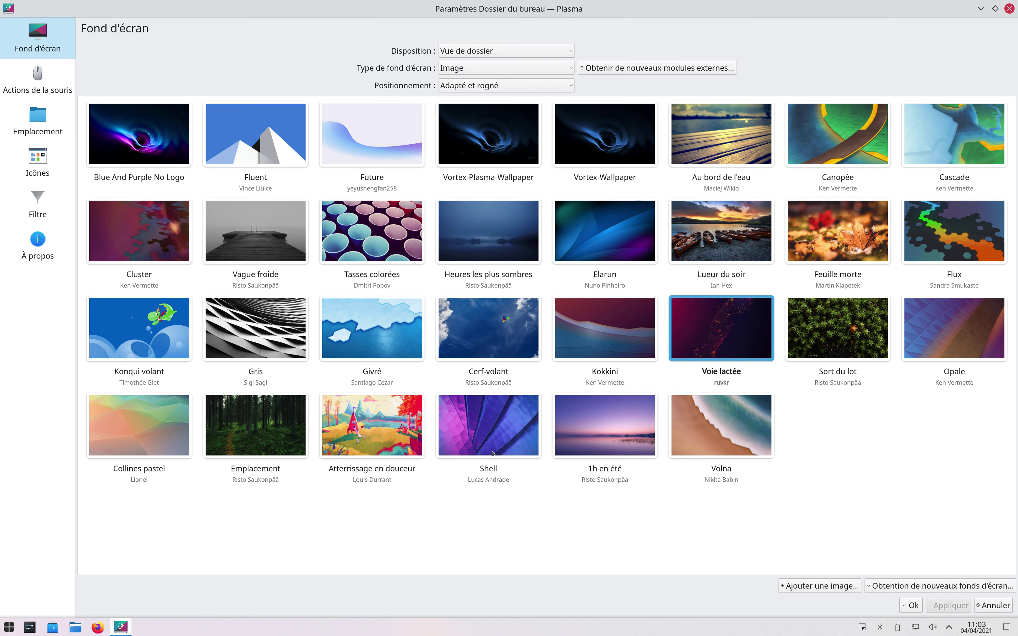
click(719, 235)
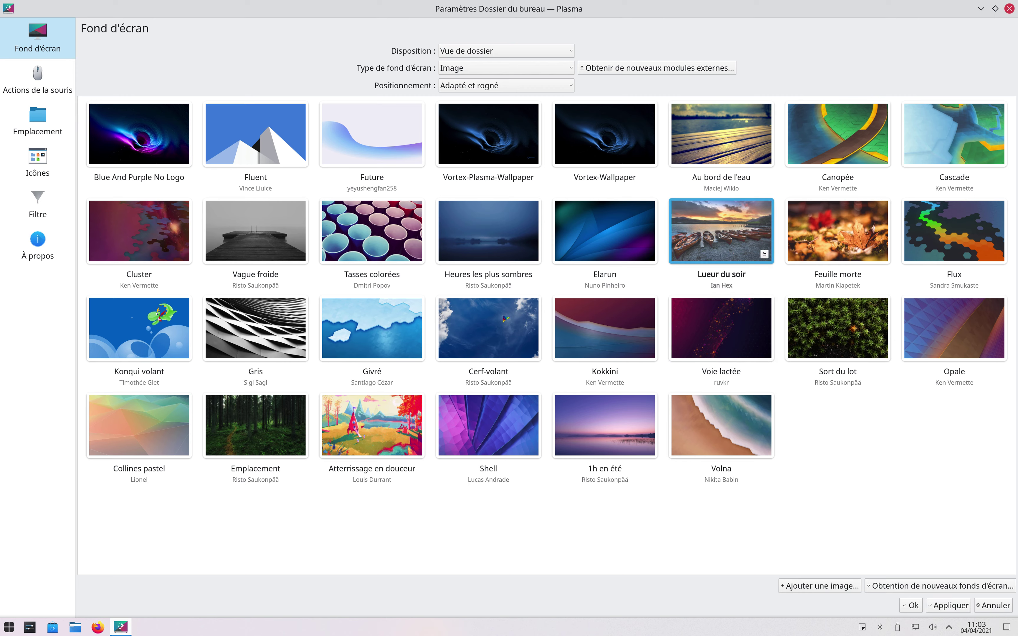
click(962, 604)
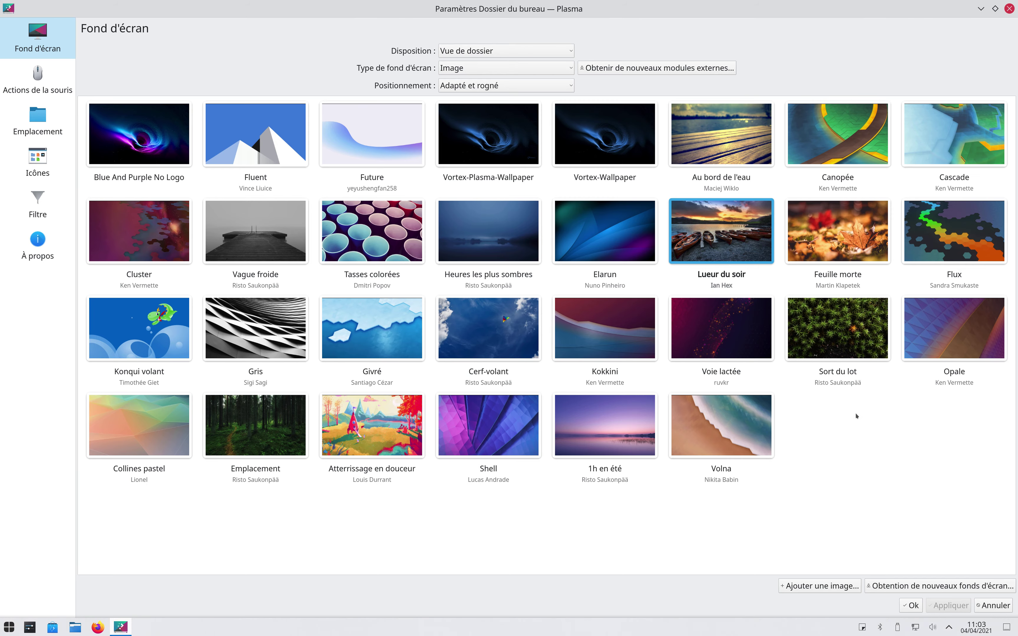
click(982, 6)
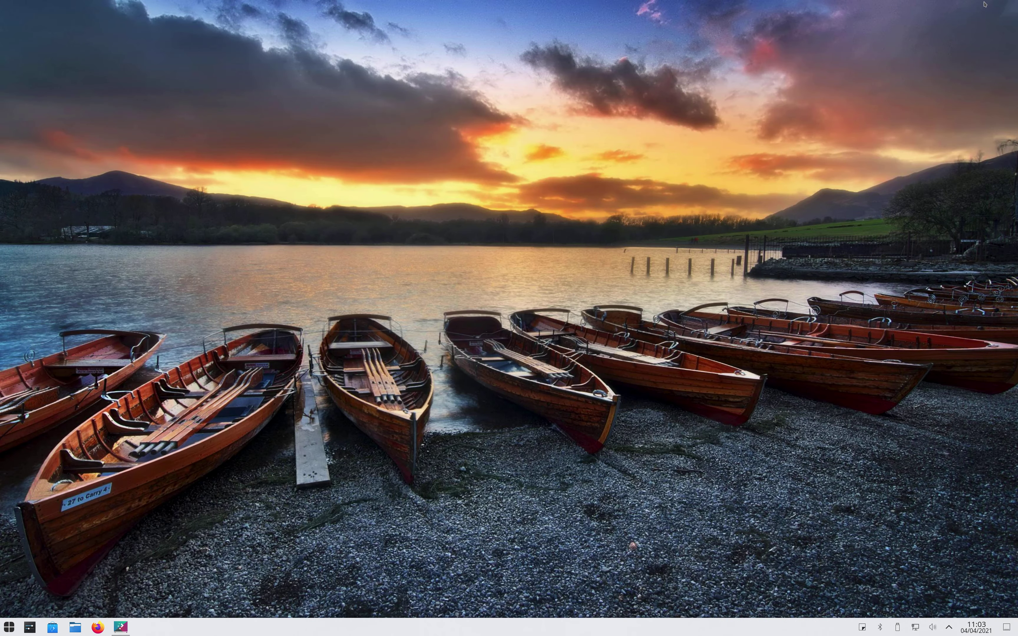
Step: Show the application launcher's favourites over the new wallpaper and dismiss the launcher
click(9, 627)
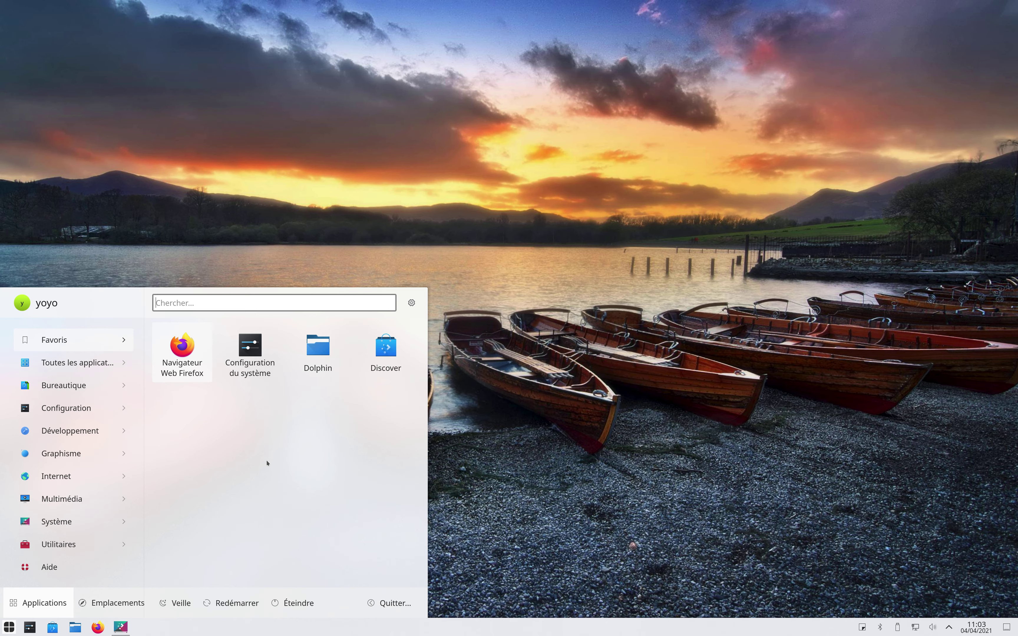
click(597, 431)
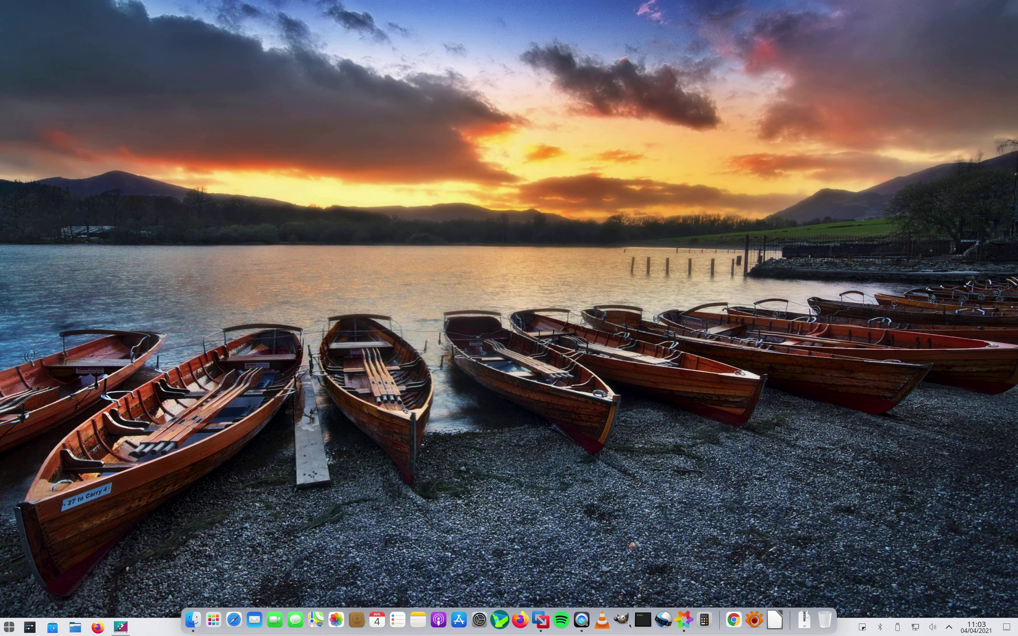
click(9, 627)
Step: Open the system settings and review the Thème global, Style d'applications and Style Plasma pages under Apparence
click(30, 627)
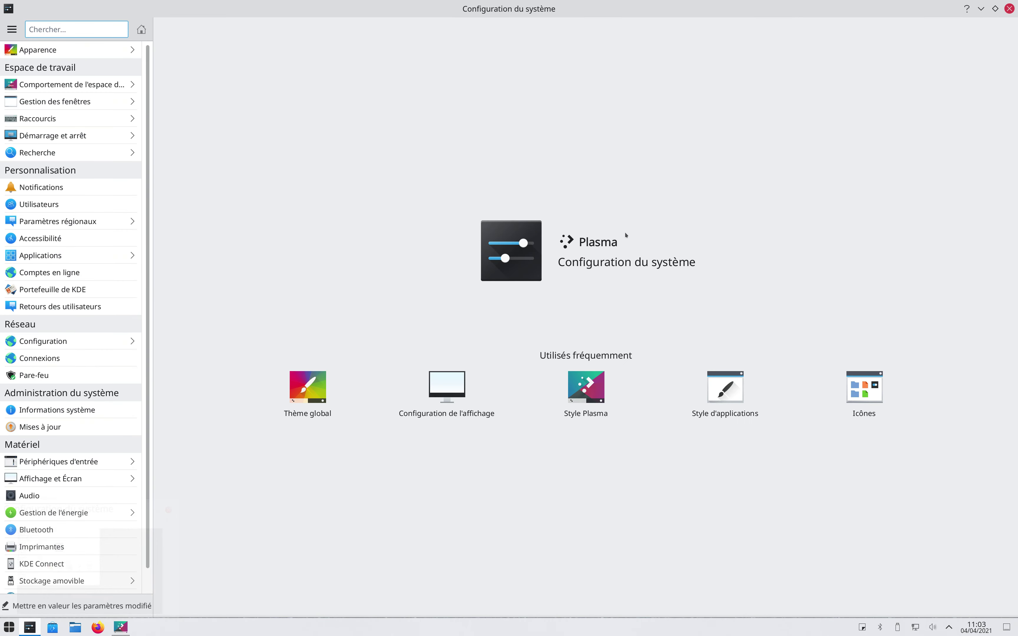
click(79, 50)
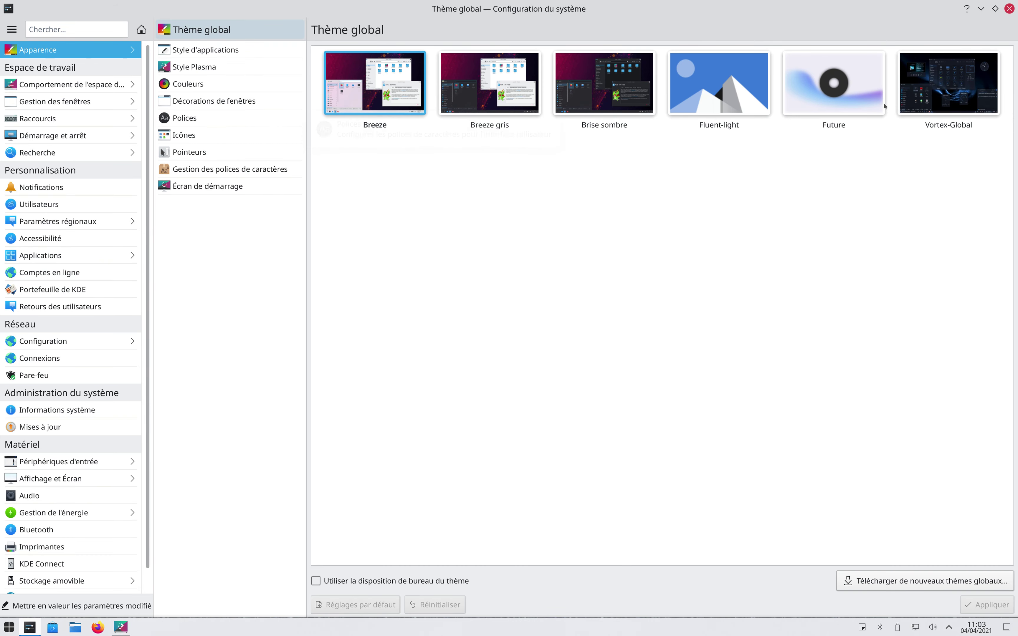
click(243, 49)
click(238, 66)
click(239, 52)
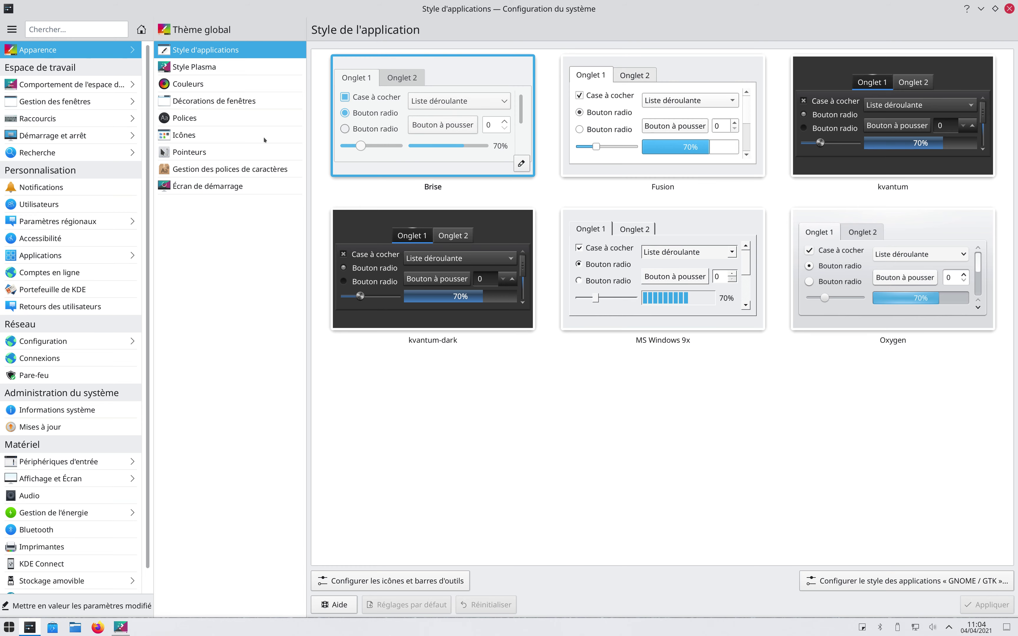
click(238, 66)
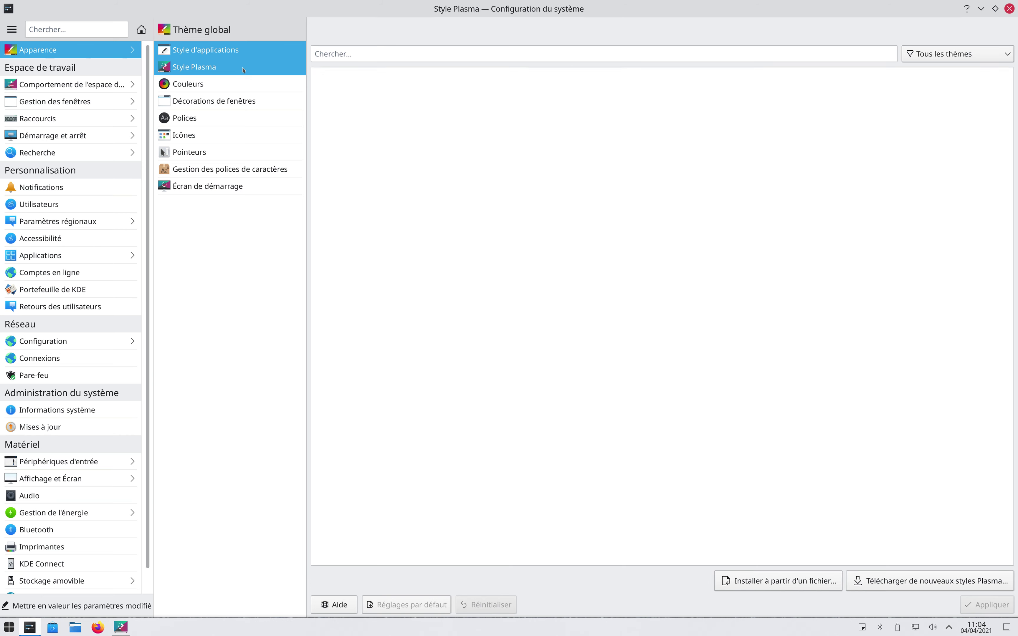
Step: Browse the colour schemes under Apparence, and download and install the Breeze Plex scheme
click(238, 85)
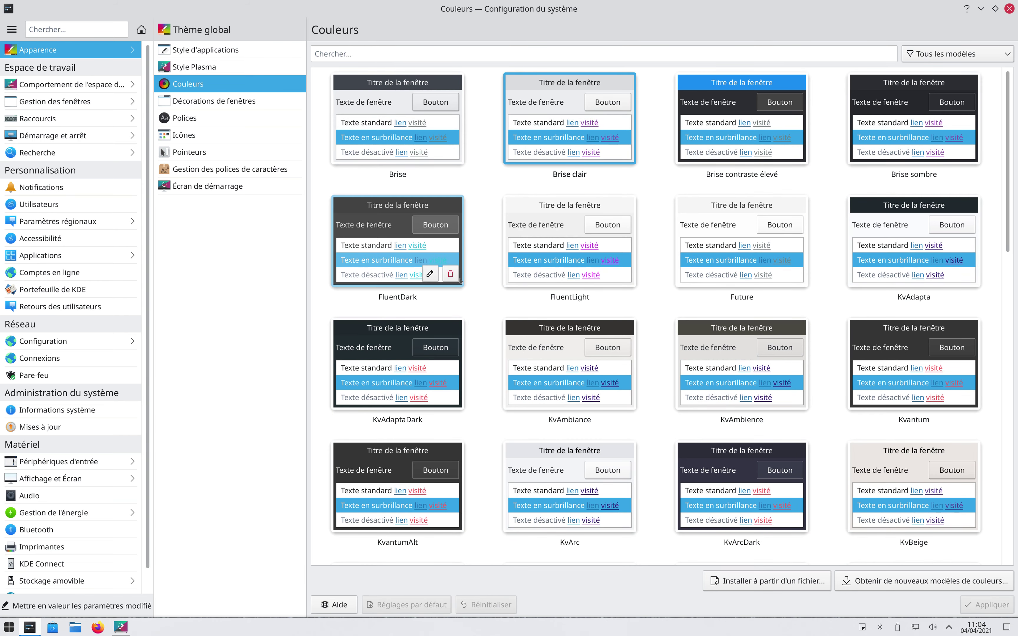
scroll(476, 345, down, 1)
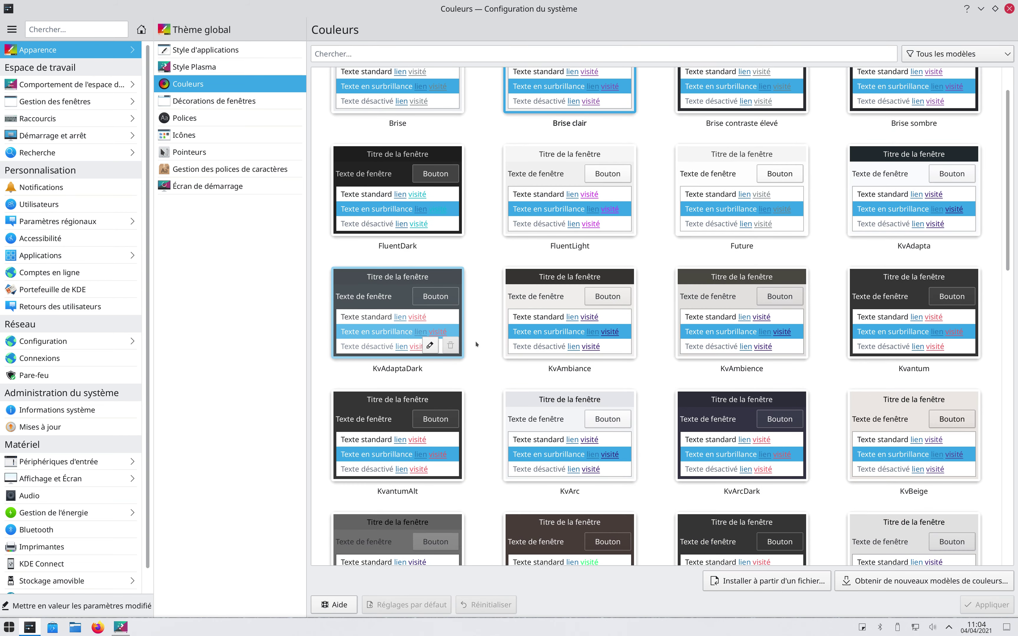
scroll(477, 344, down, 2)
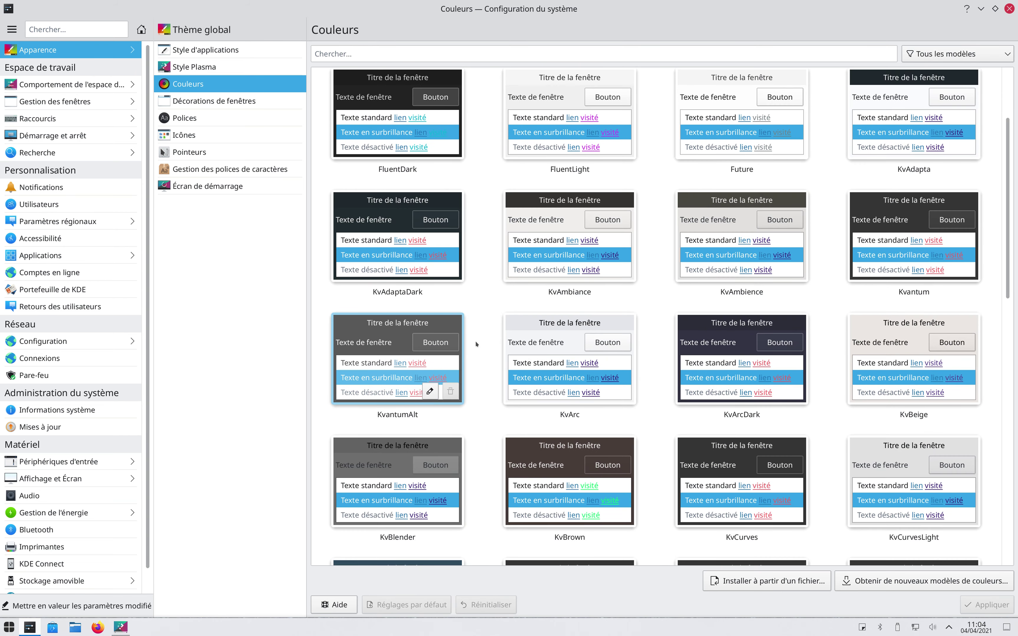
click(931, 589)
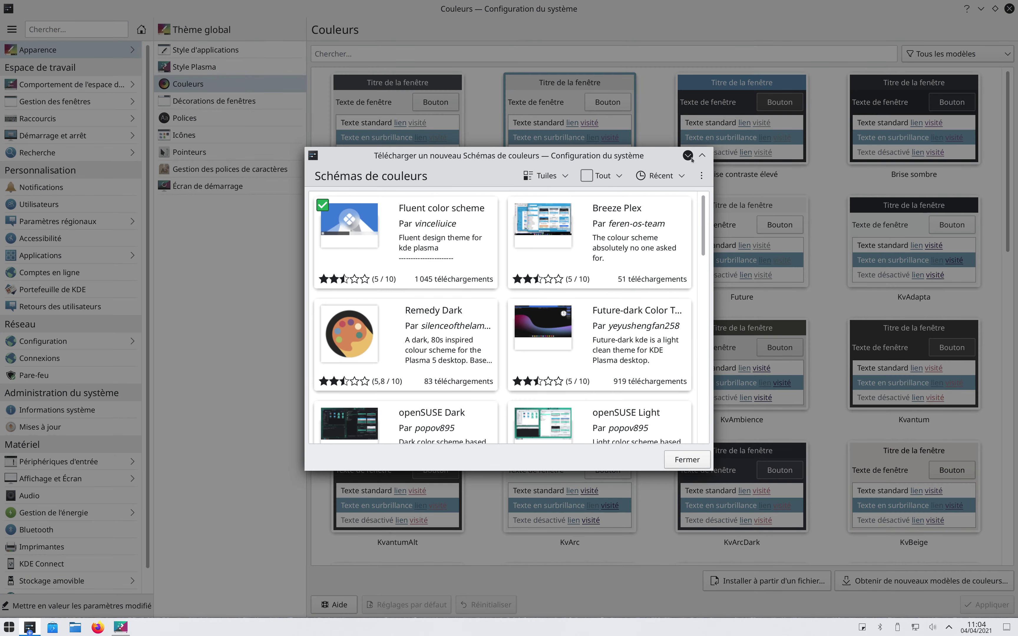
click(699, 158)
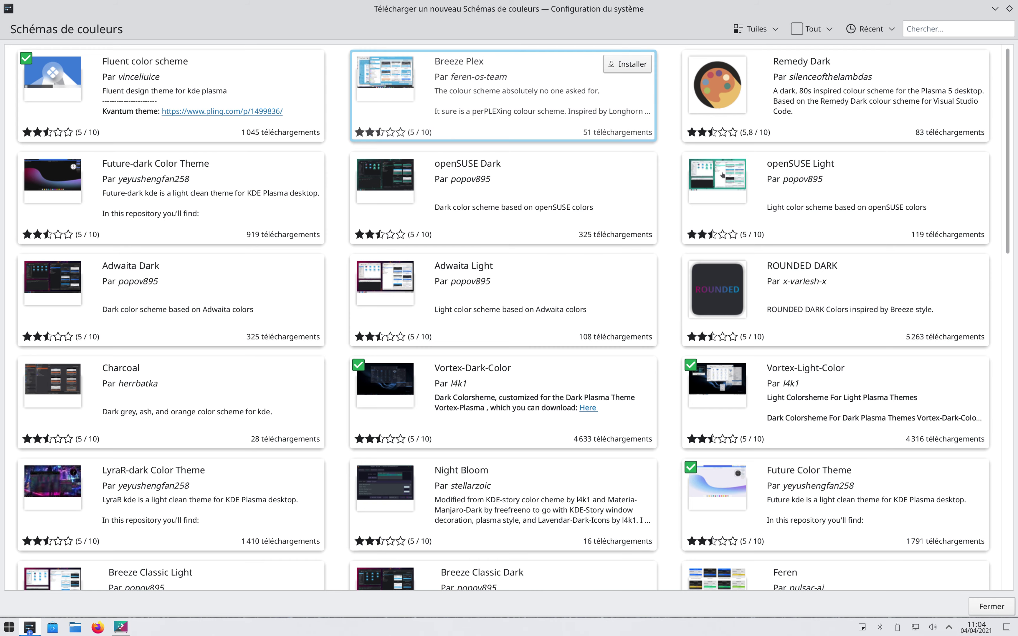
click(639, 64)
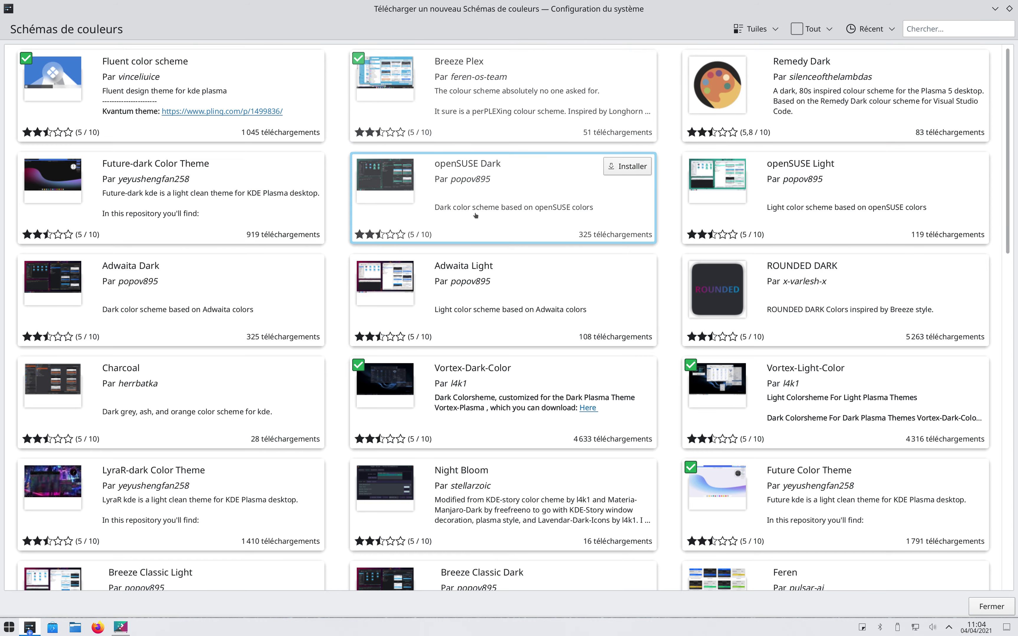
click(992, 607)
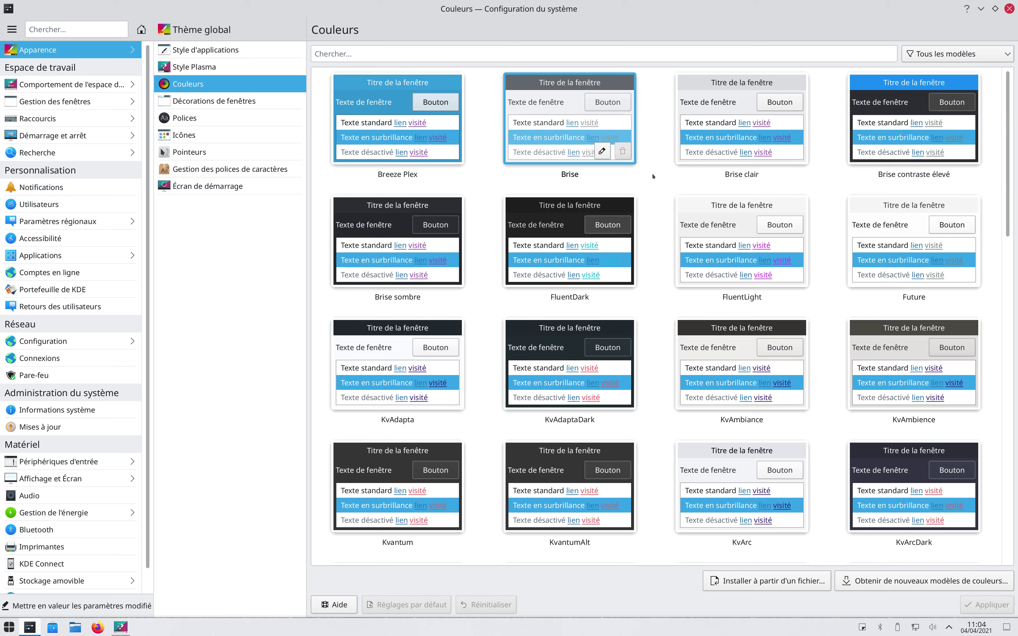
Step: Try out the Breeze Plex and FluentLight colour schemes in turn, and restore the Brise clair scheme
click(391, 123)
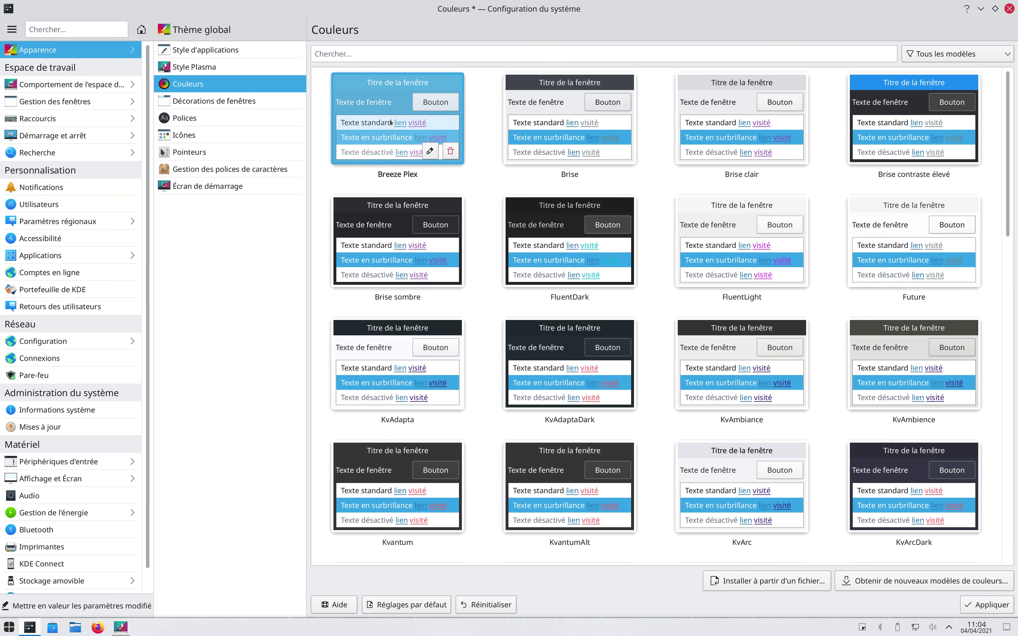
click(989, 612)
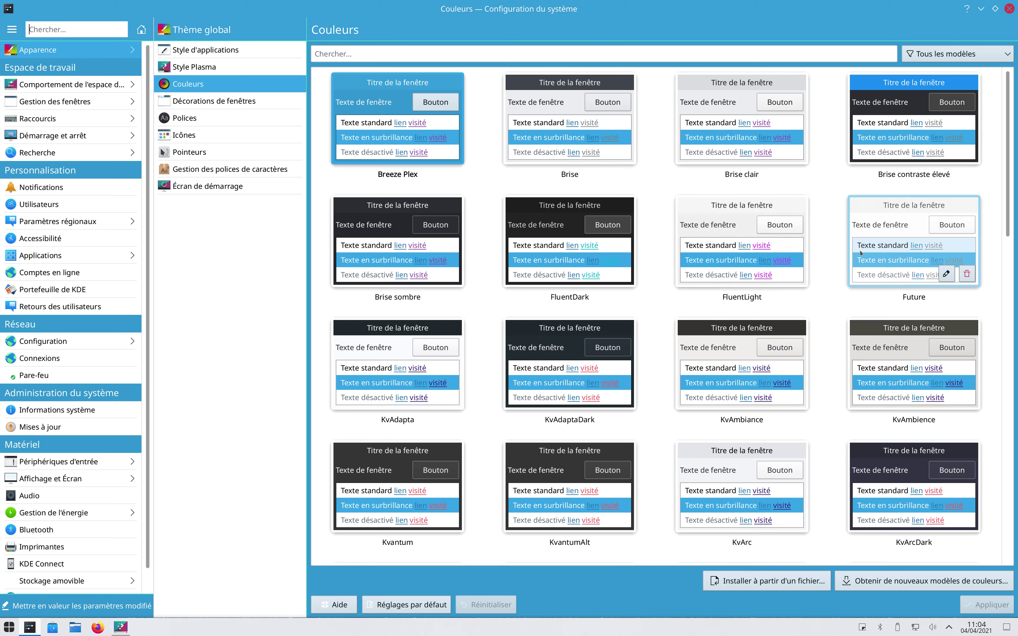
click(688, 224)
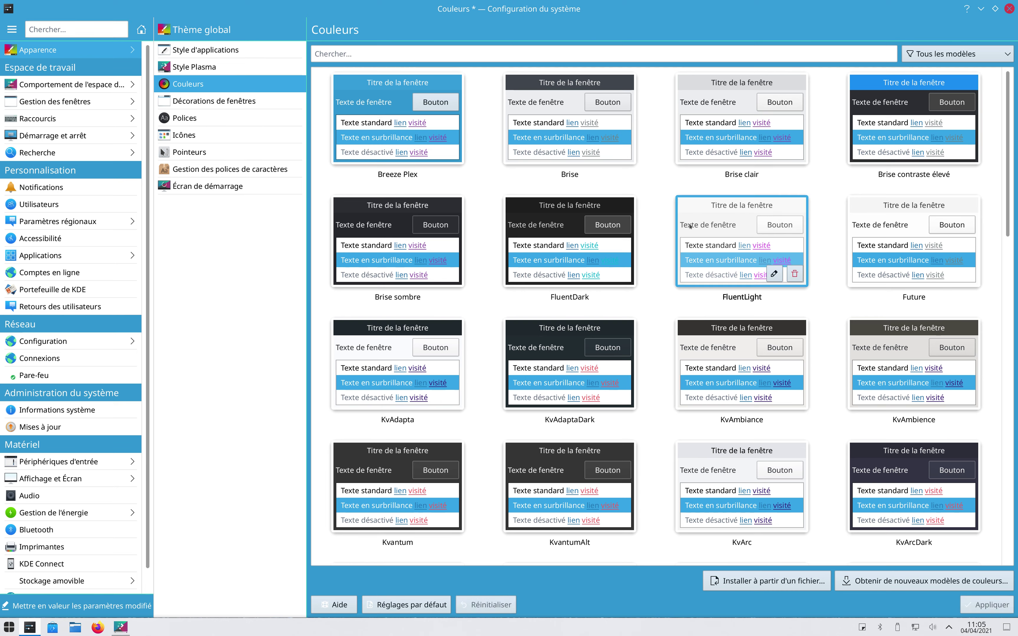
click(977, 605)
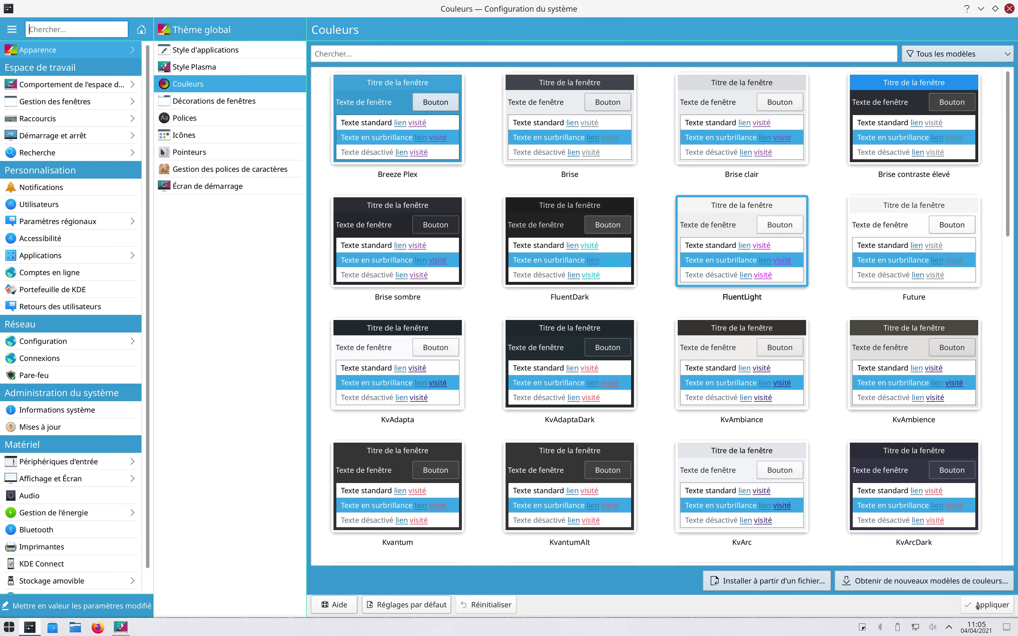
click(738, 111)
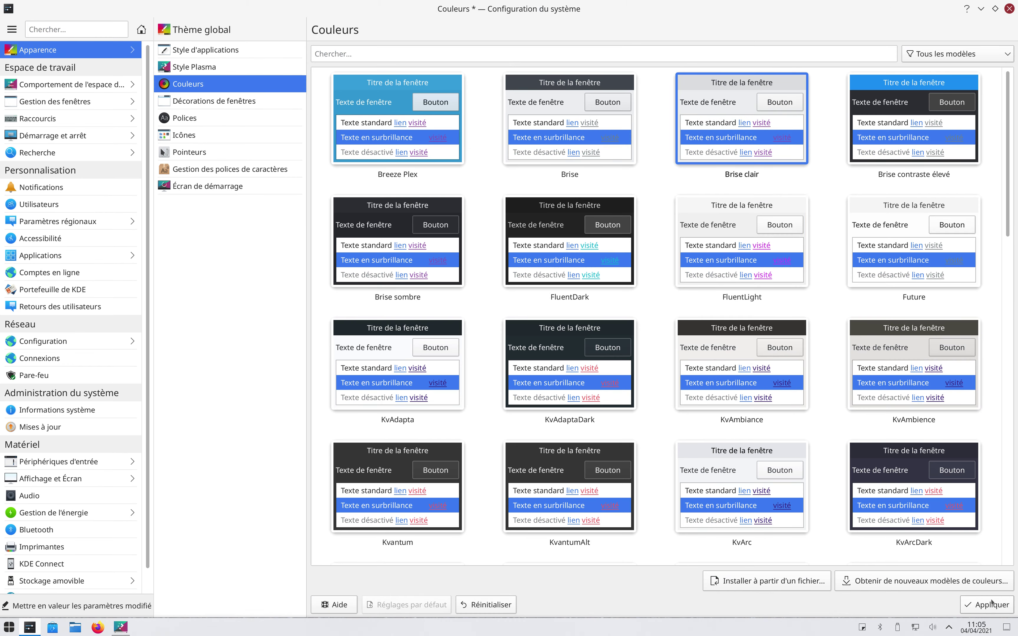
click(993, 605)
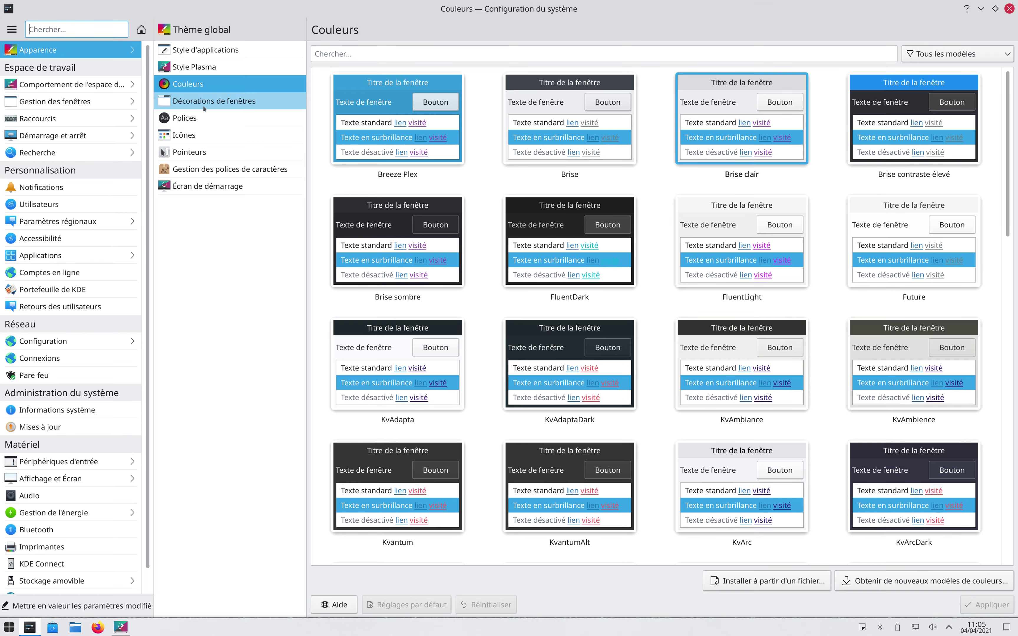
Step: Apply the Future window decoration and replace it with the Vortex-Kvantum-Aurorae decoration
click(270, 110)
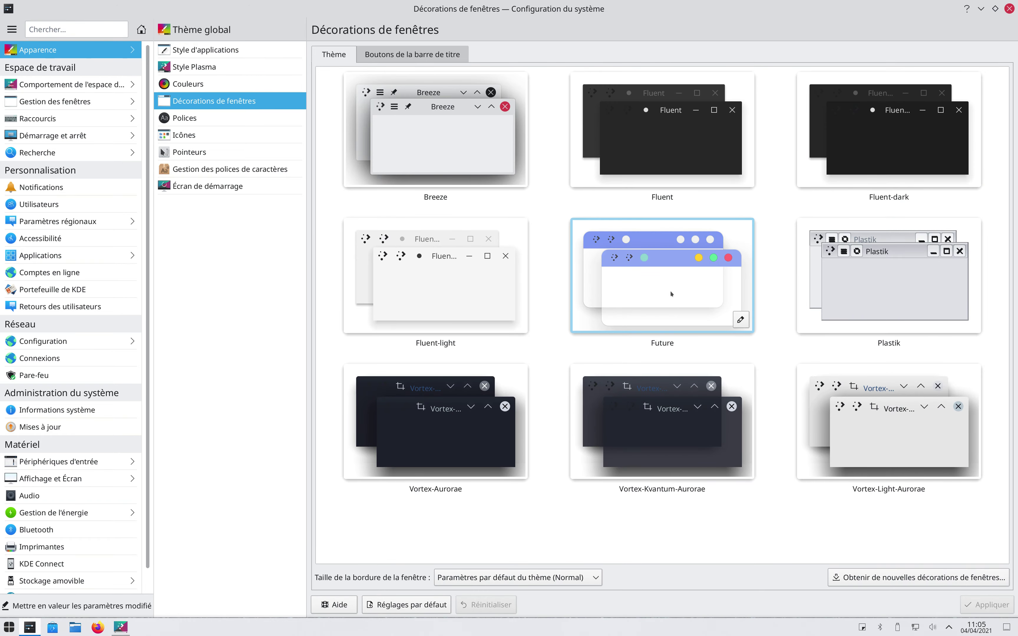
click(693, 265)
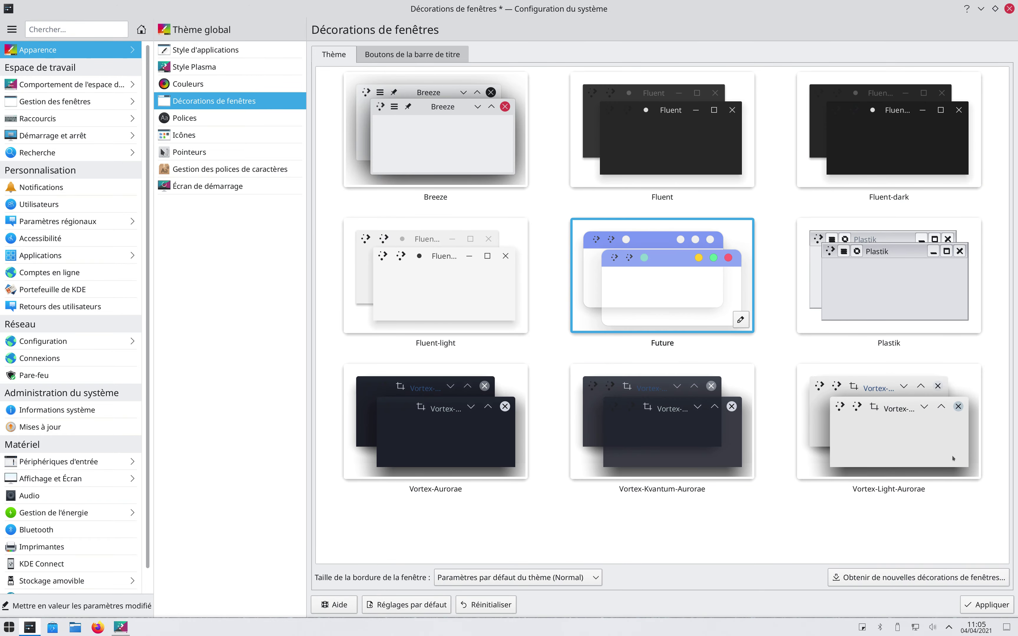
click(1006, 605)
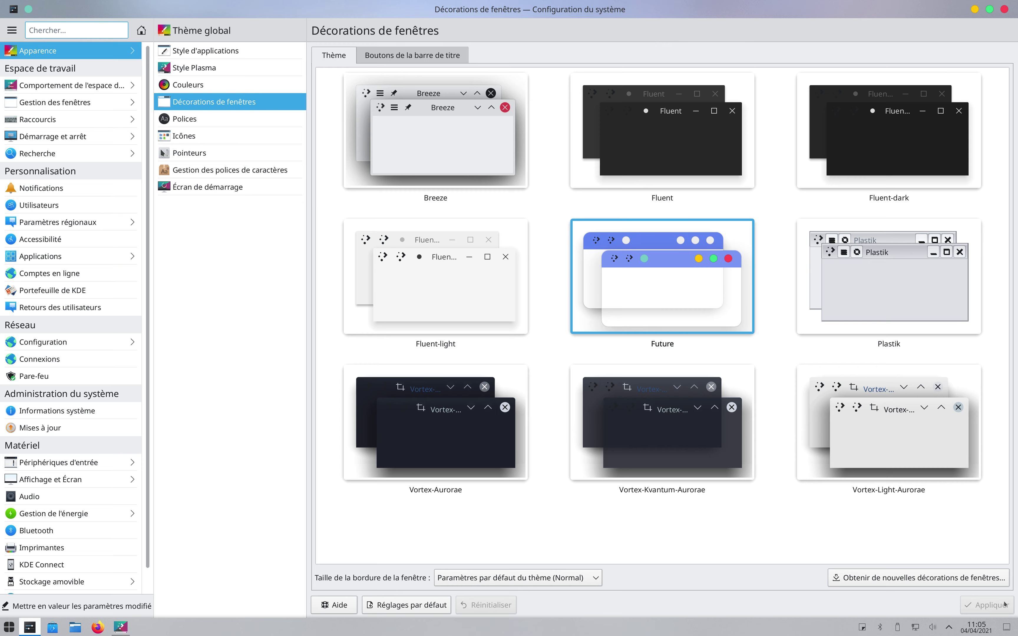
click(734, 402)
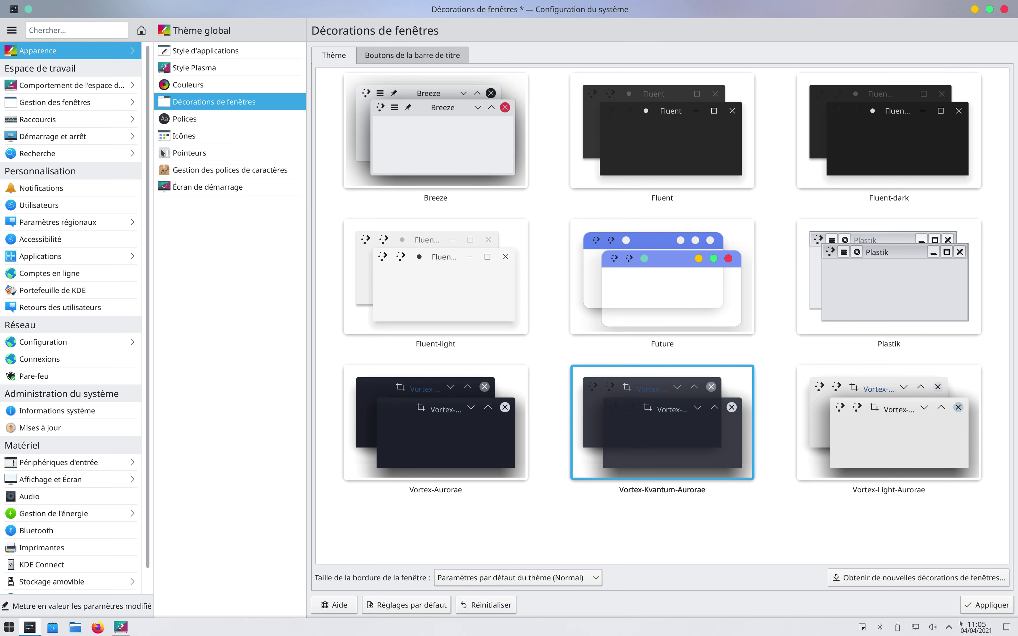
click(969, 610)
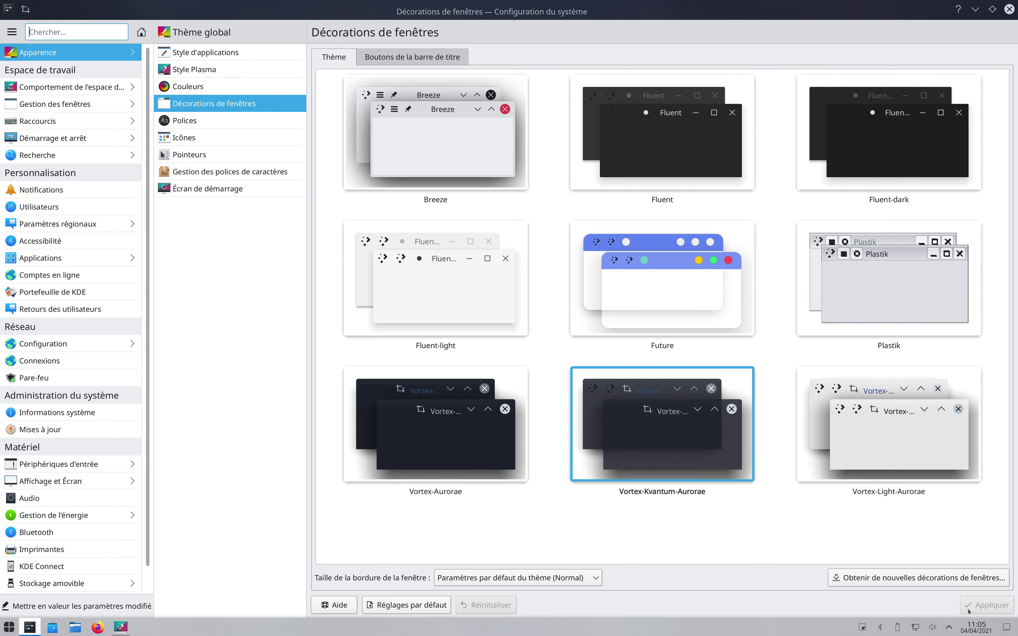
Step: Unmaximise the settings window, move it to check the new title bar, and maximise it again
double_click(778, 15)
drag(831, 12, 581, 76)
double_click(590, 85)
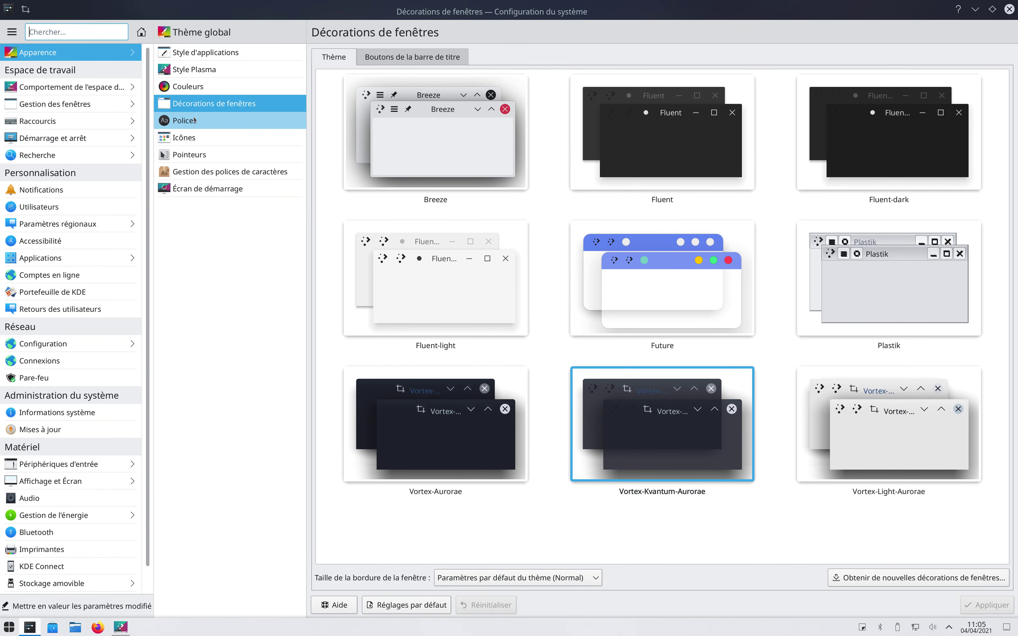
Step: Apply the Reversal-black-dark icon theme in the appearance settings
click(228, 135)
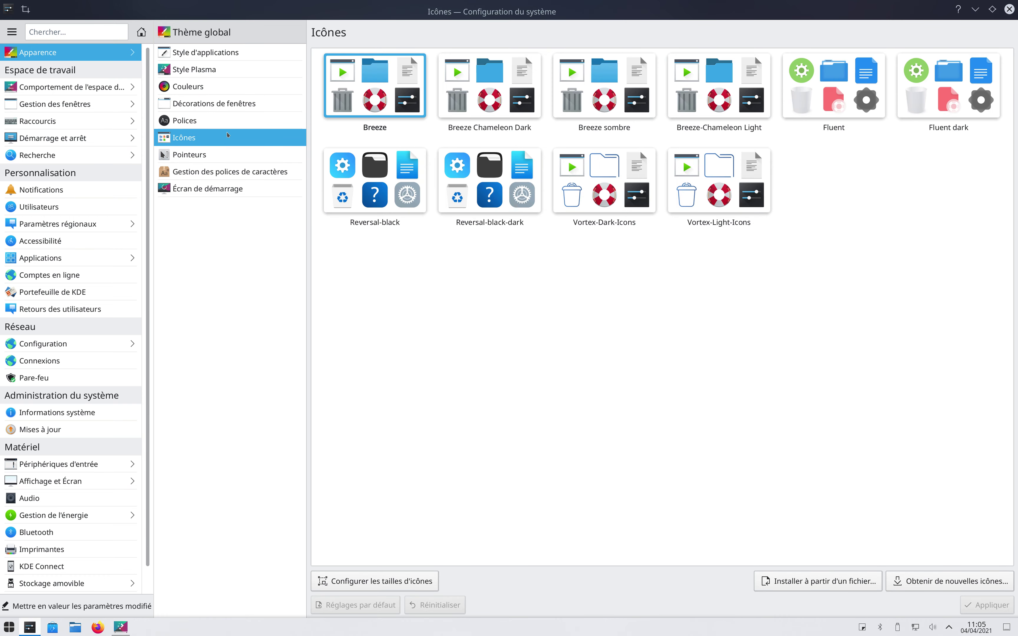
click(453, 182)
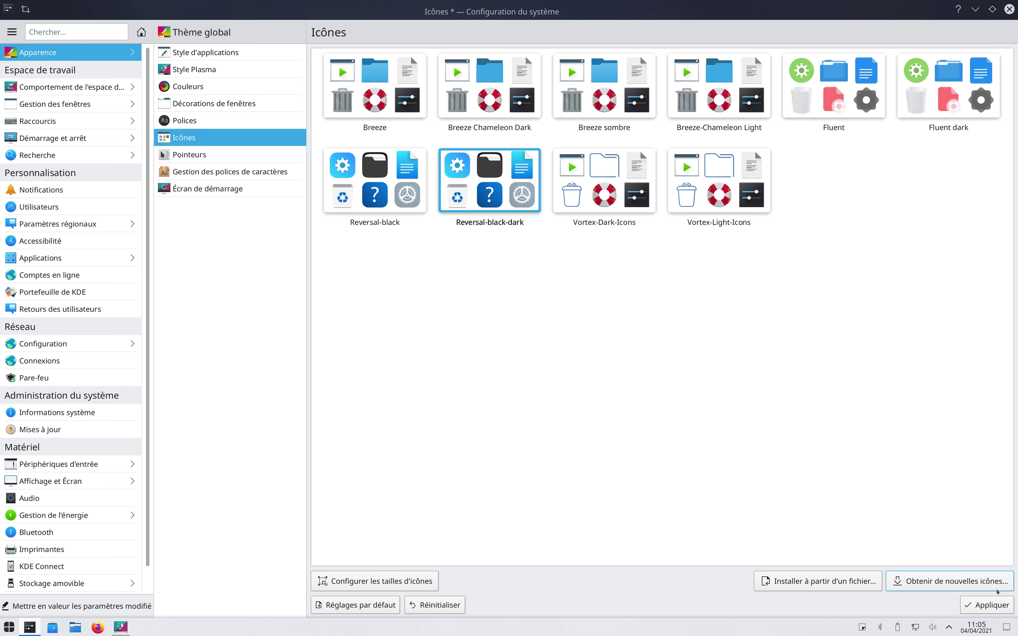
click(994, 605)
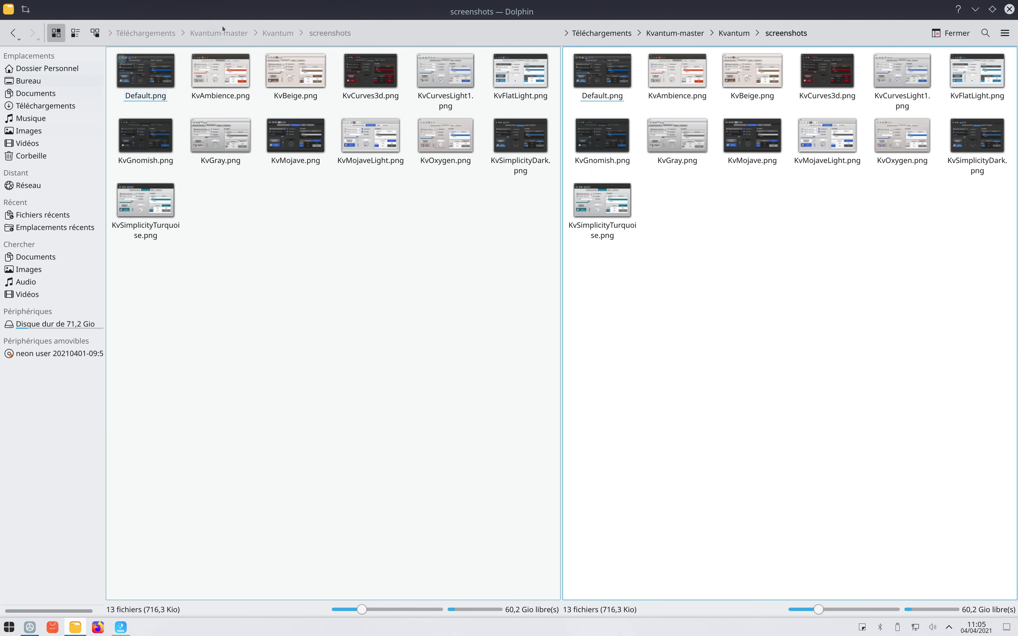
Step: Examine the new icons in Dolphin's Documents folder and the launcher's categories, and close Dolphin
click(35, 94)
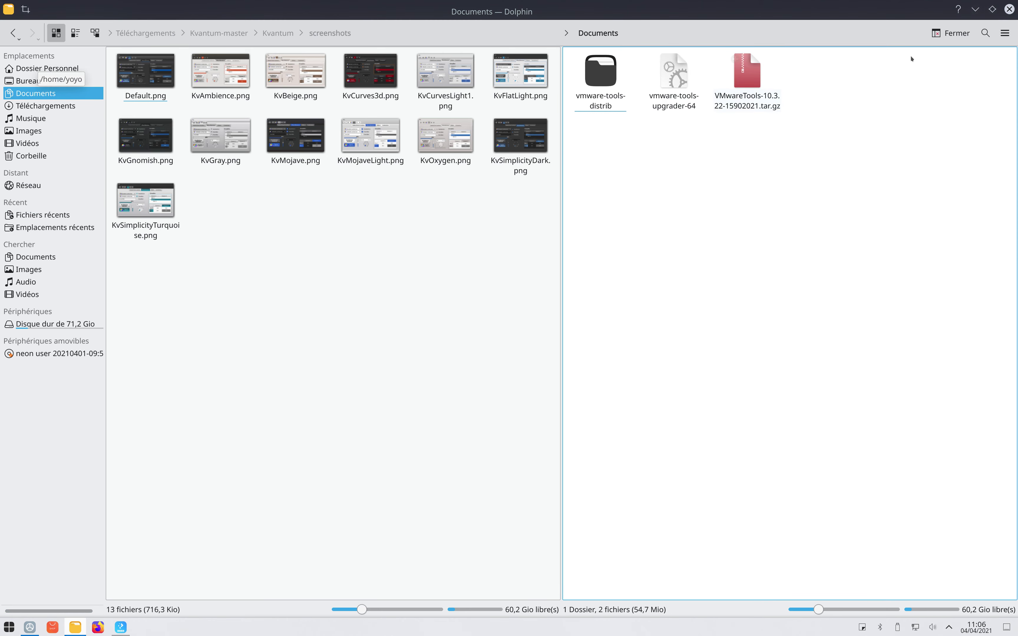
click(9, 627)
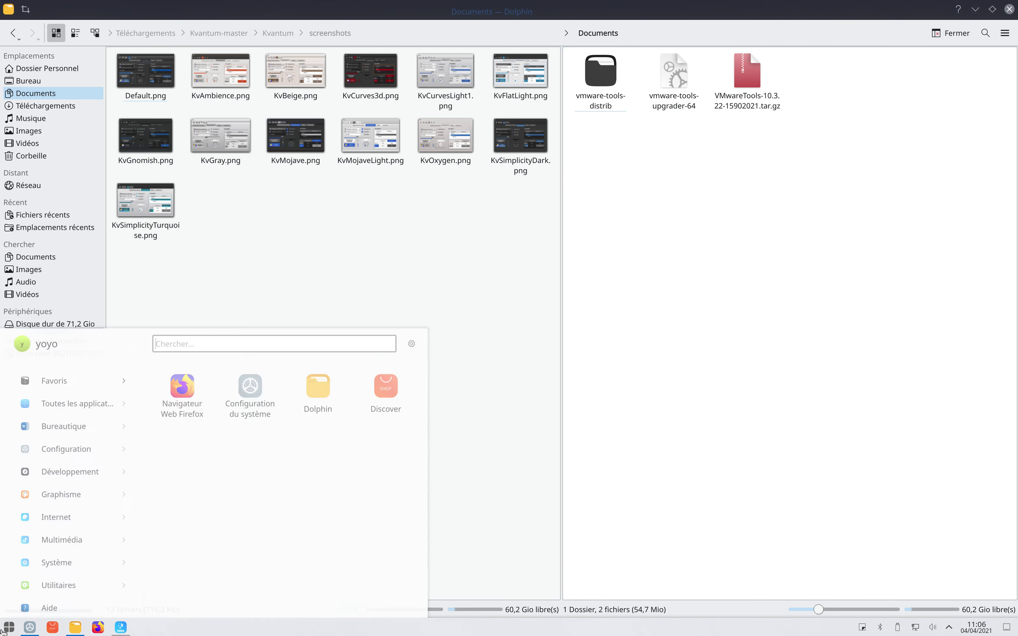
mouse_move(76, 454)
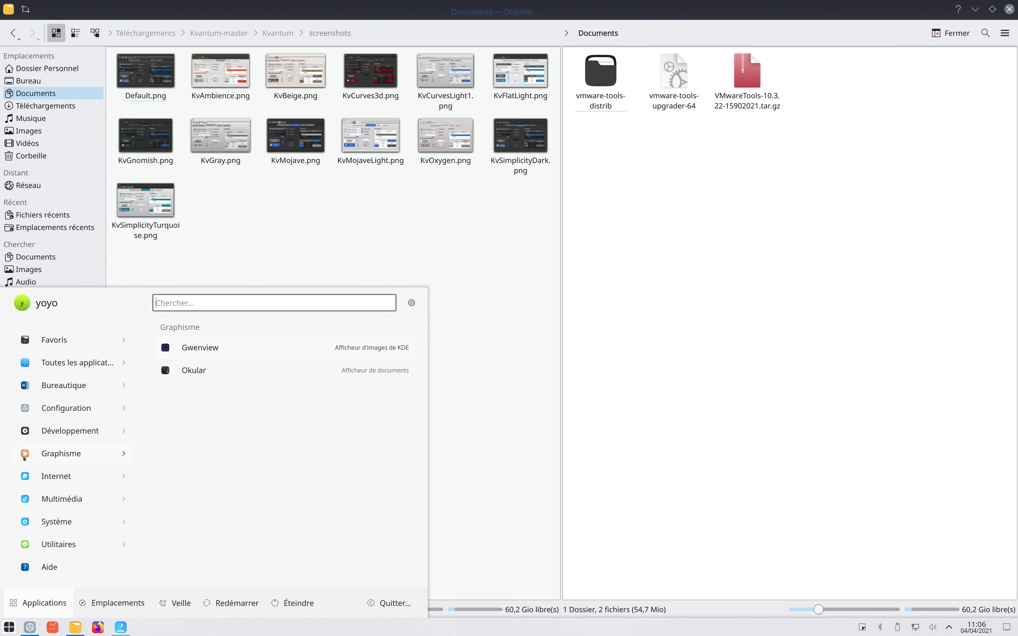
mouse_move(23, 525)
key(Escape)
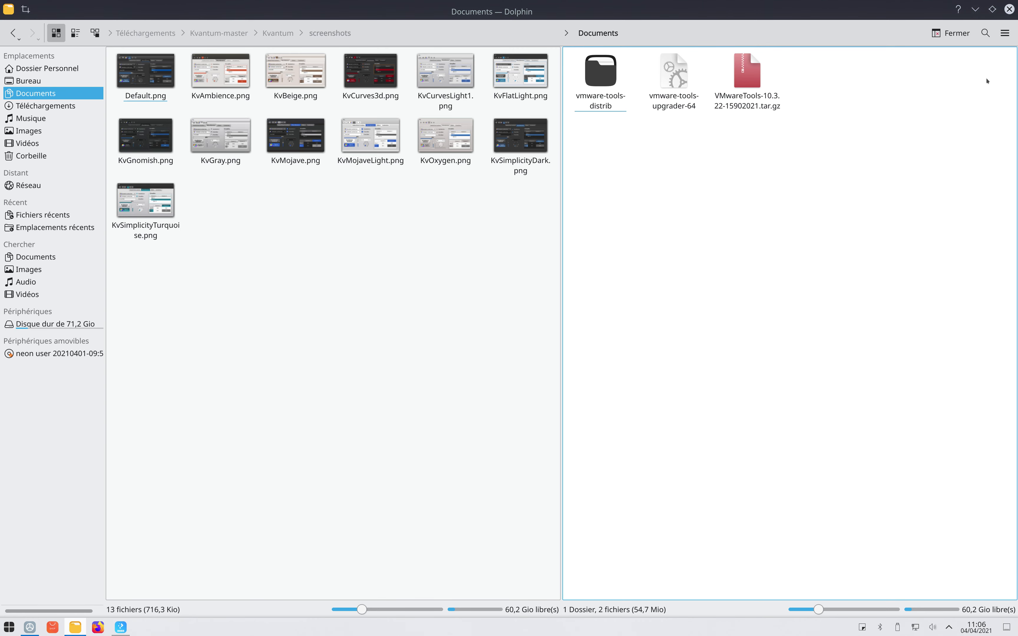
click(1010, 9)
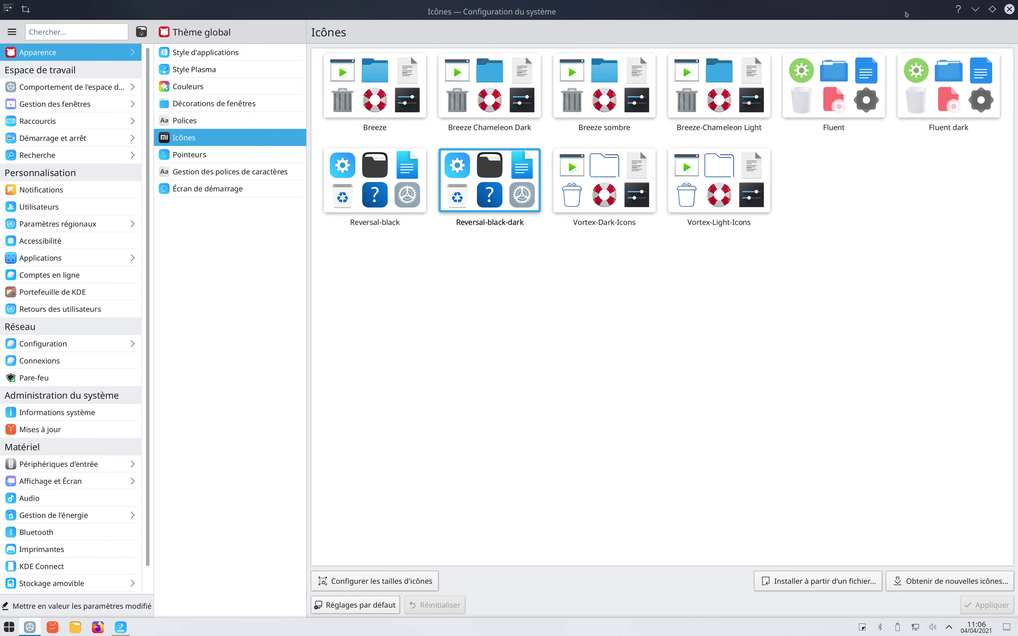
Step: Restore the Breeze icon theme in place of Reversal-black-dark
click(374, 87)
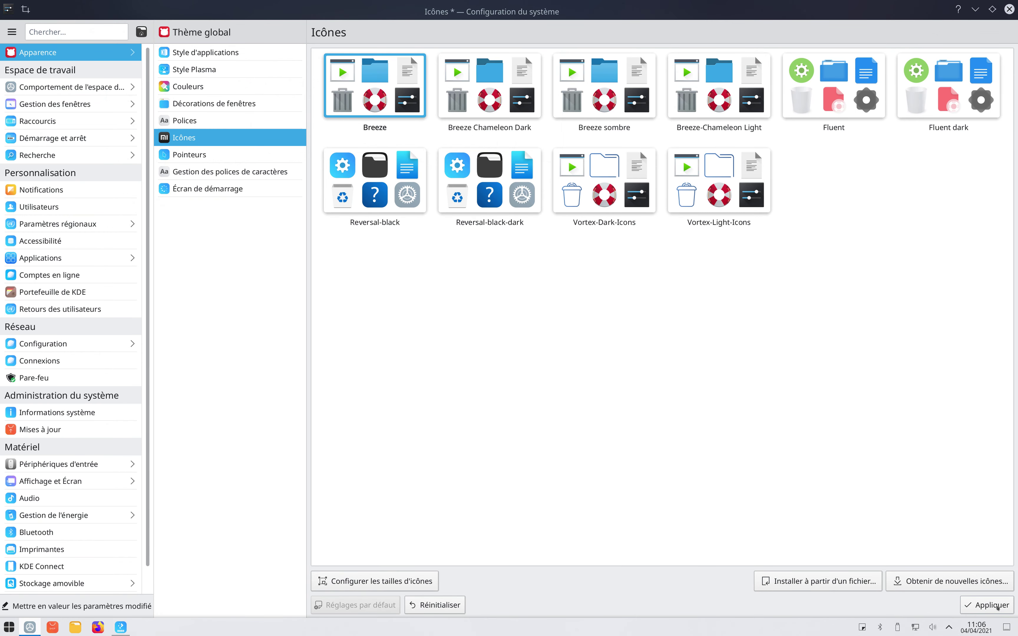
click(998, 606)
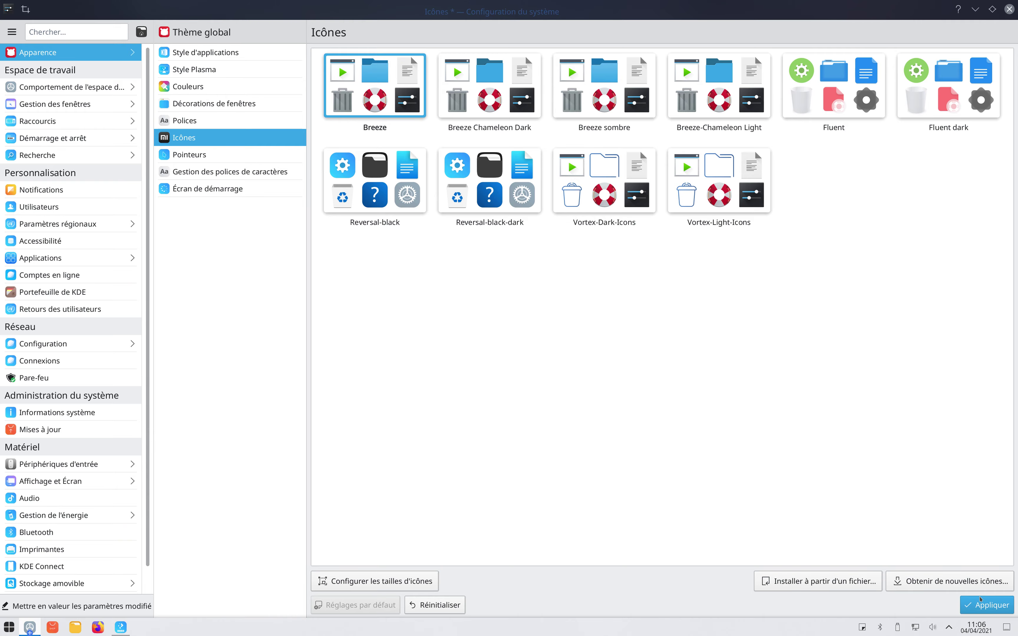
Step: Download and install the Windows Vista Icon theme from the online icon catalogue, and close the catalogue
click(954, 585)
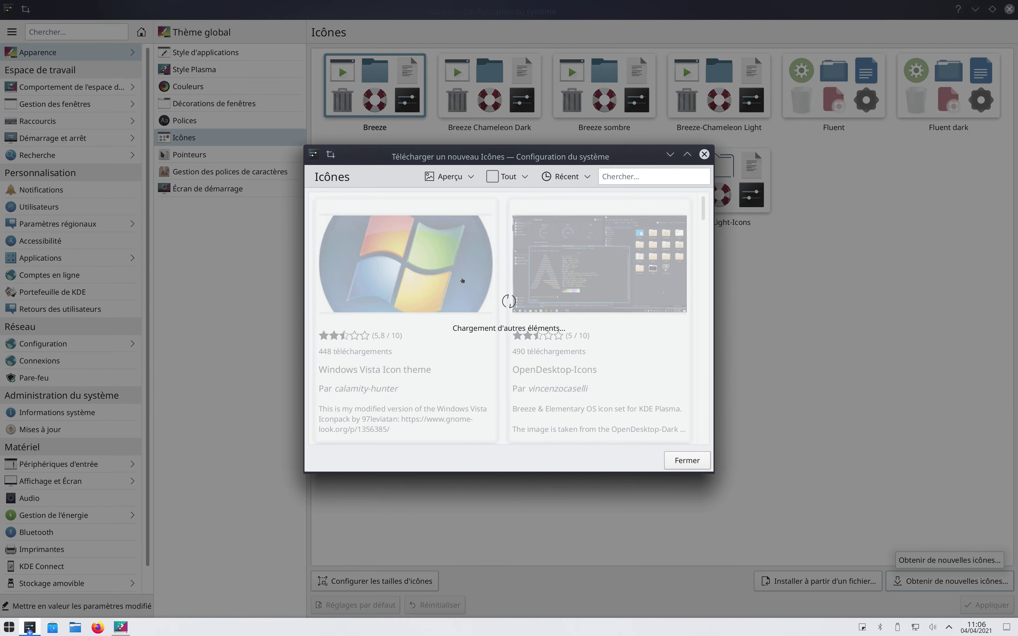
click(465, 312)
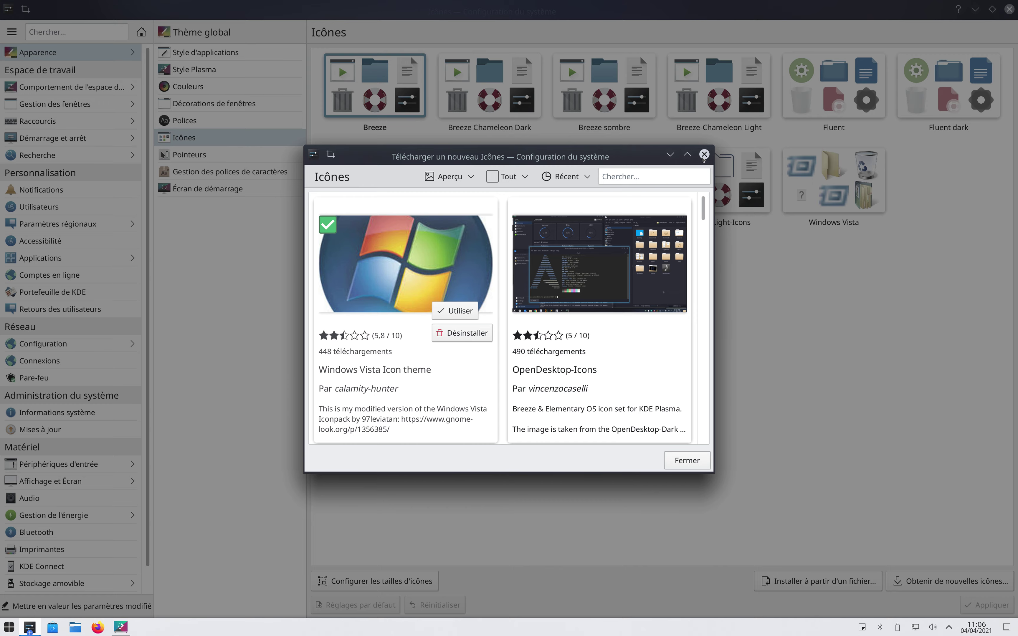
click(687, 461)
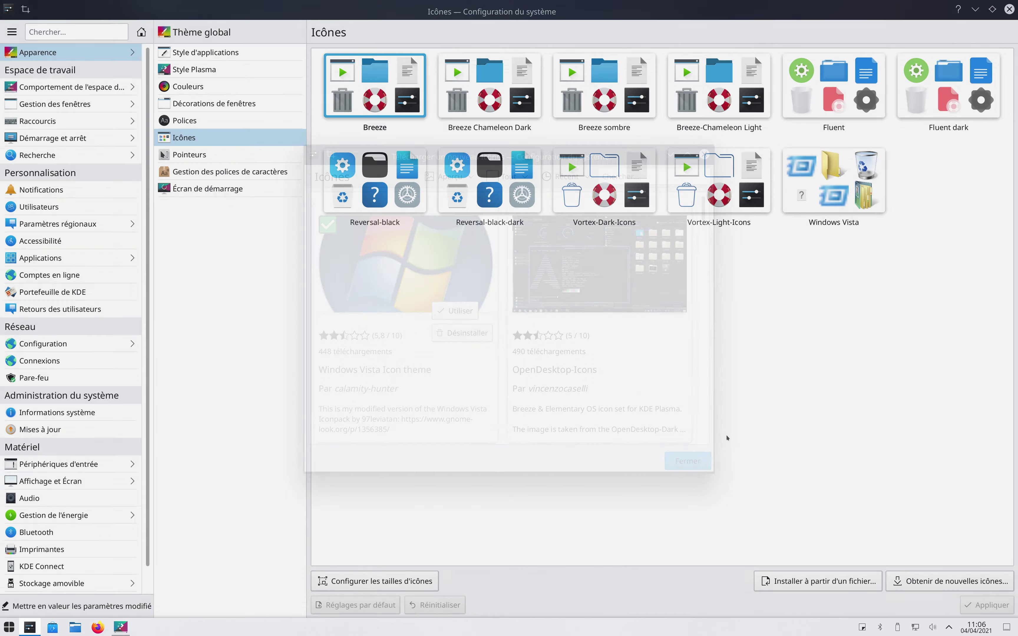
Step: Try out the Windows Vista icon theme, checking it in Dolphin, and reapply the Breeze icons
click(838, 195)
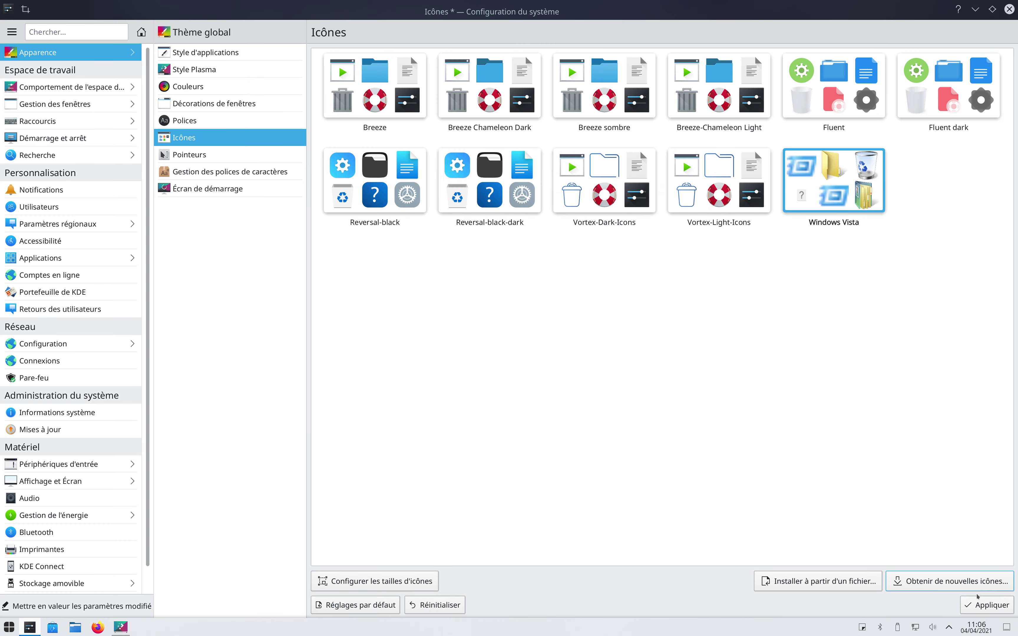
click(986, 605)
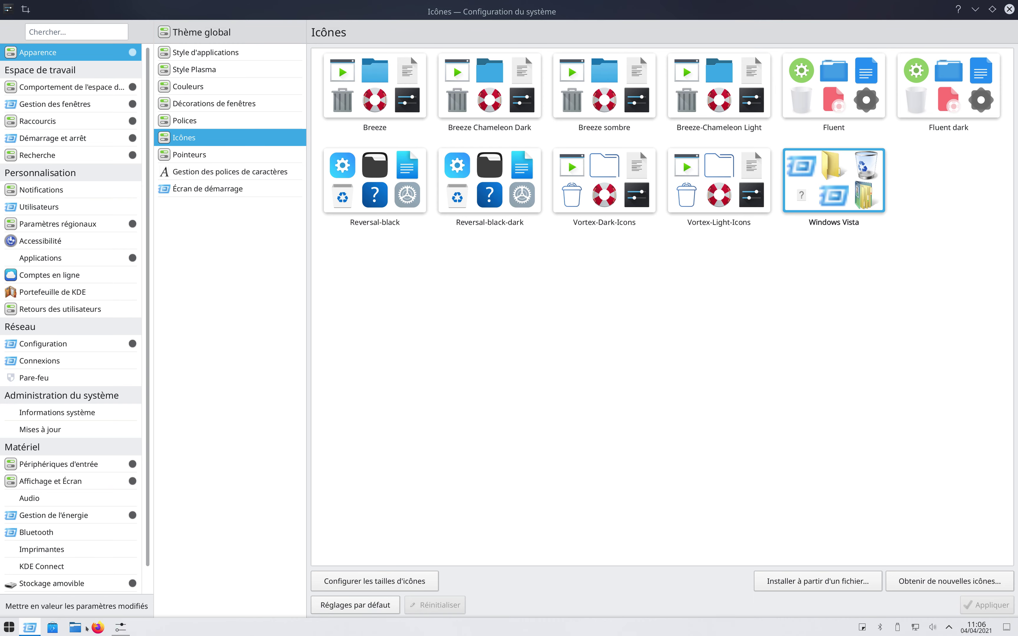
click(74, 628)
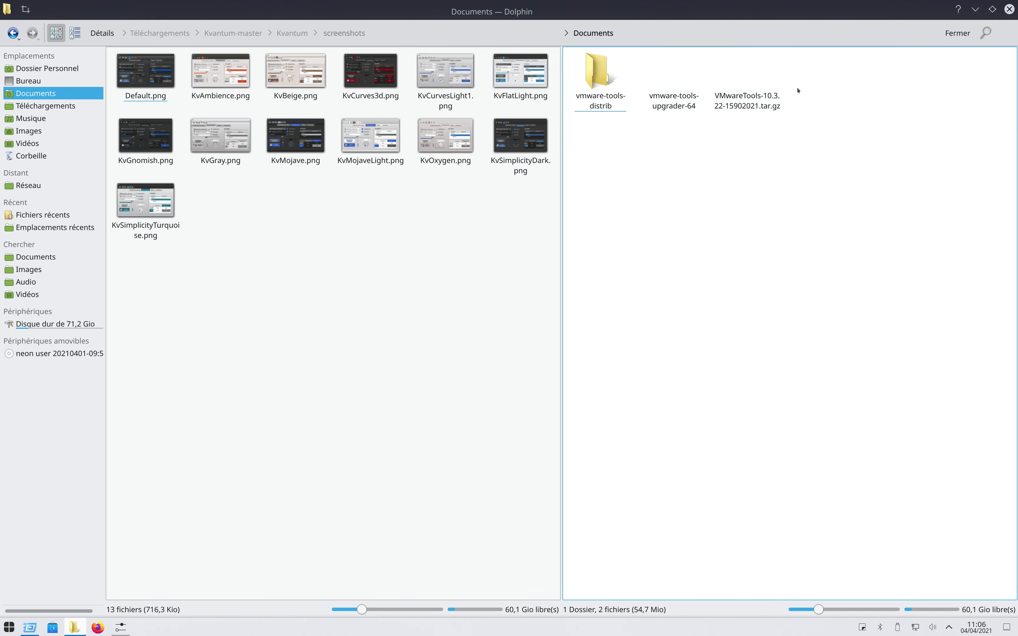
click(1009, 9)
click(375, 87)
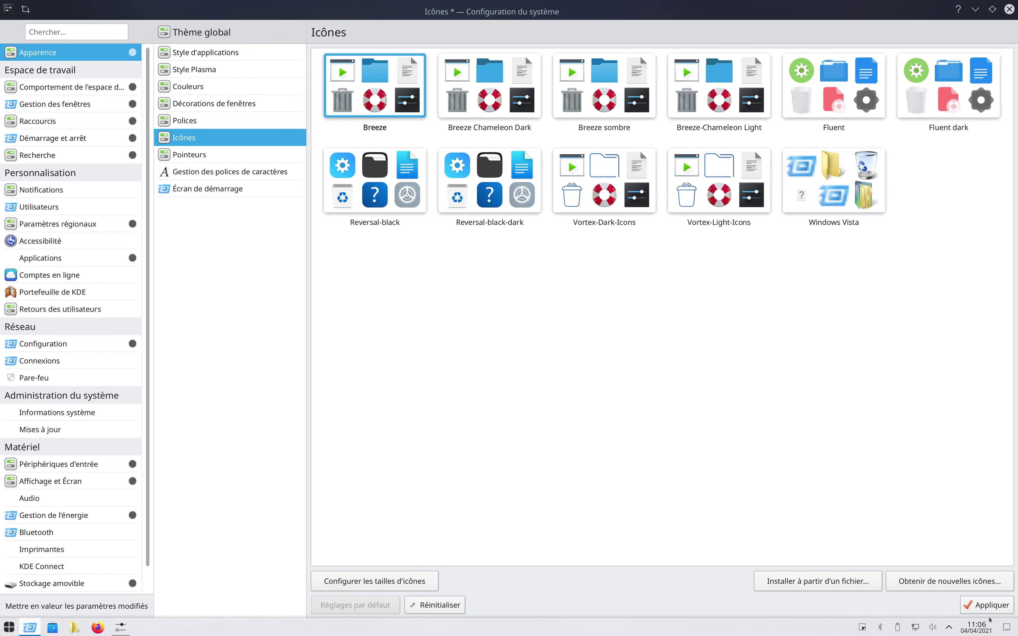
click(993, 605)
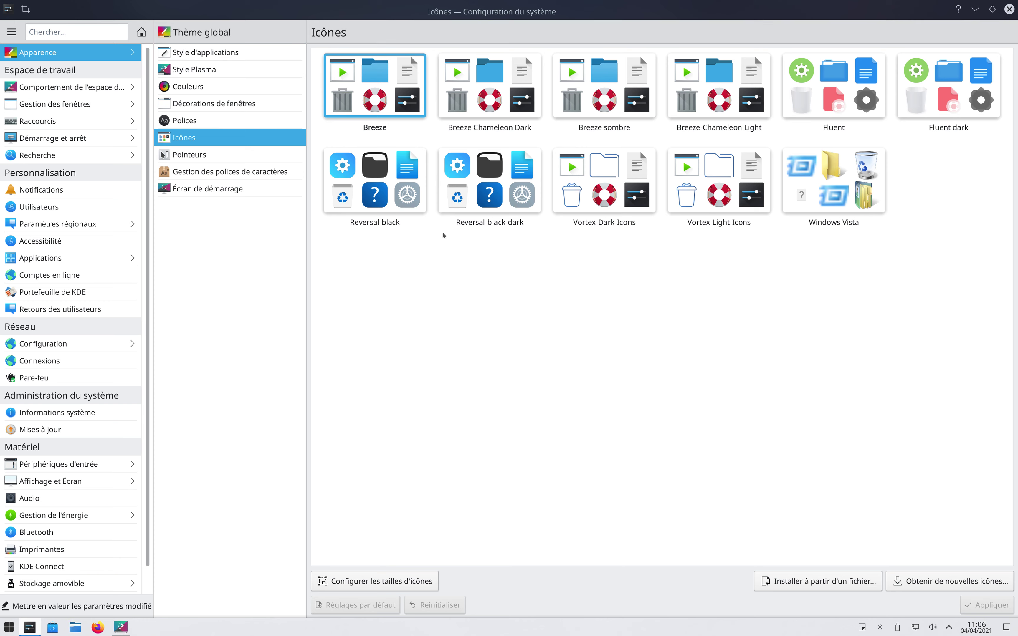
Step: Look through the Style Plasma and Thème global pages and the catalogue of downloadable global themes, and close the settings
click(190, 78)
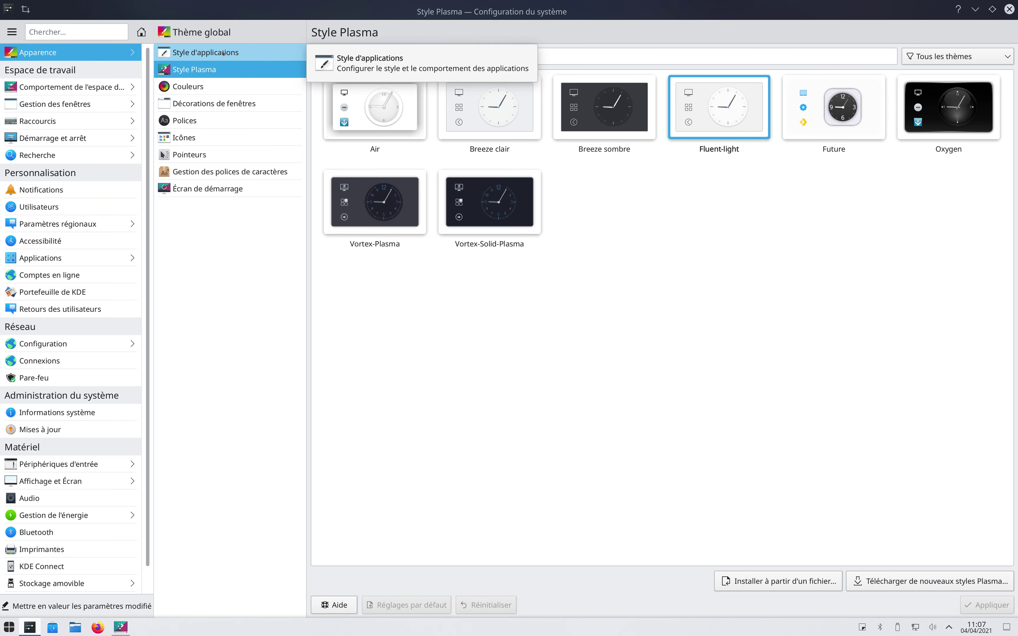
click(248, 52)
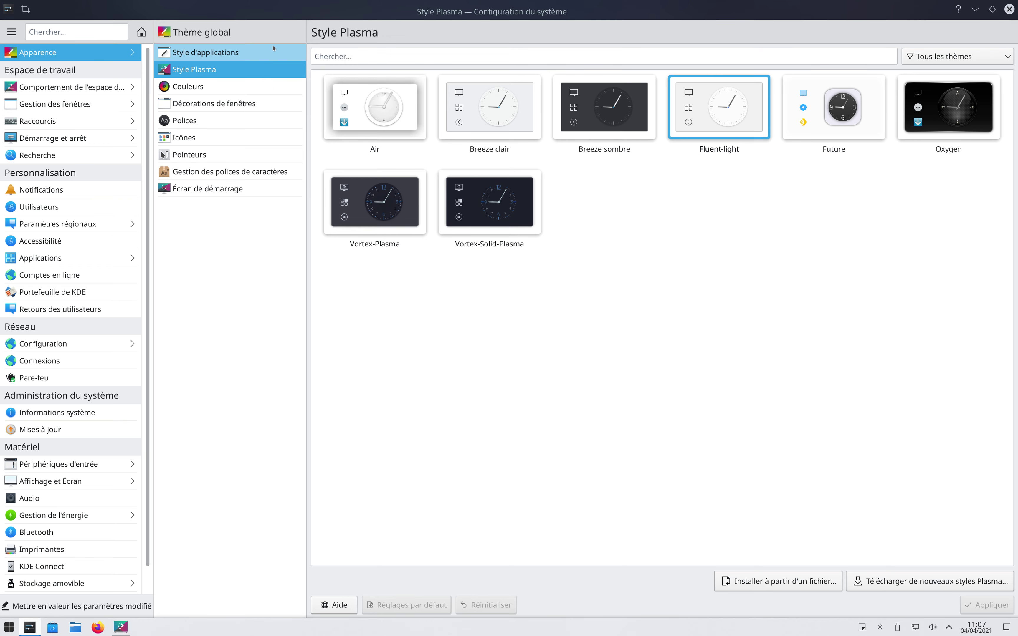
click(229, 32)
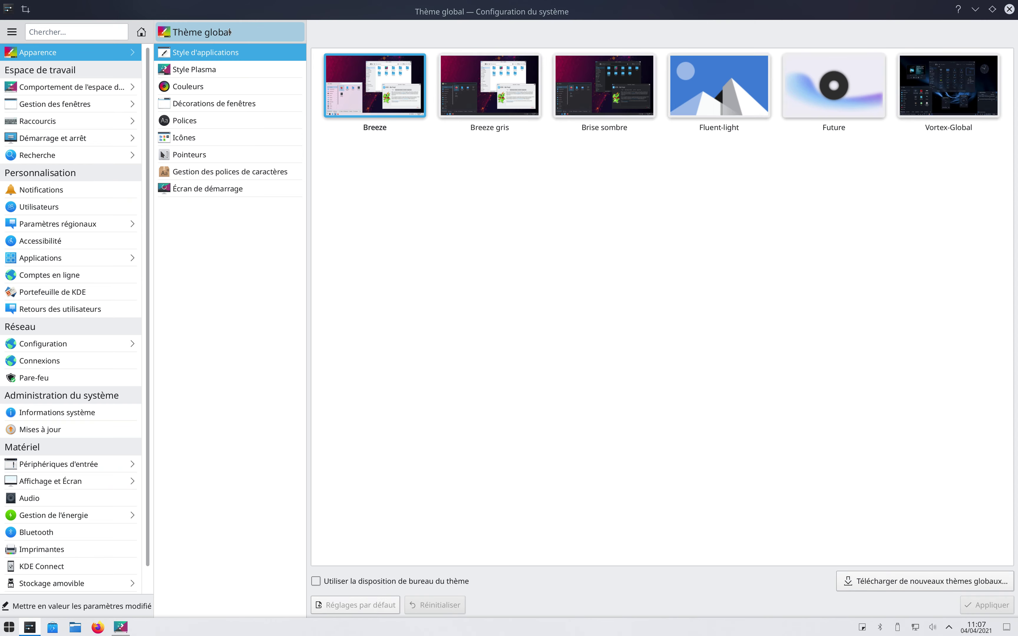
click(924, 581)
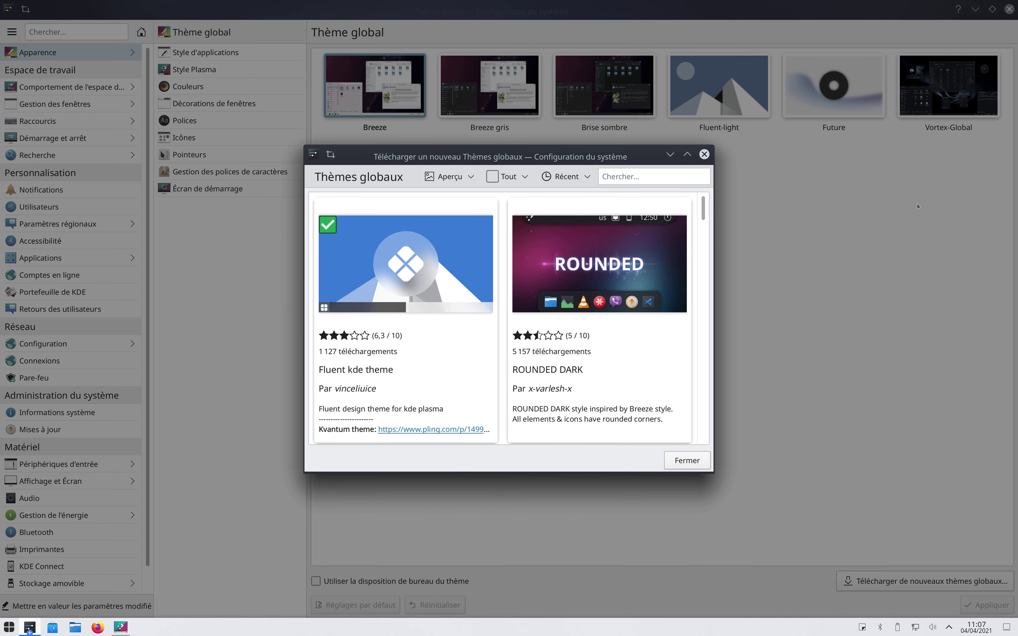
mouse_move(476, 133)
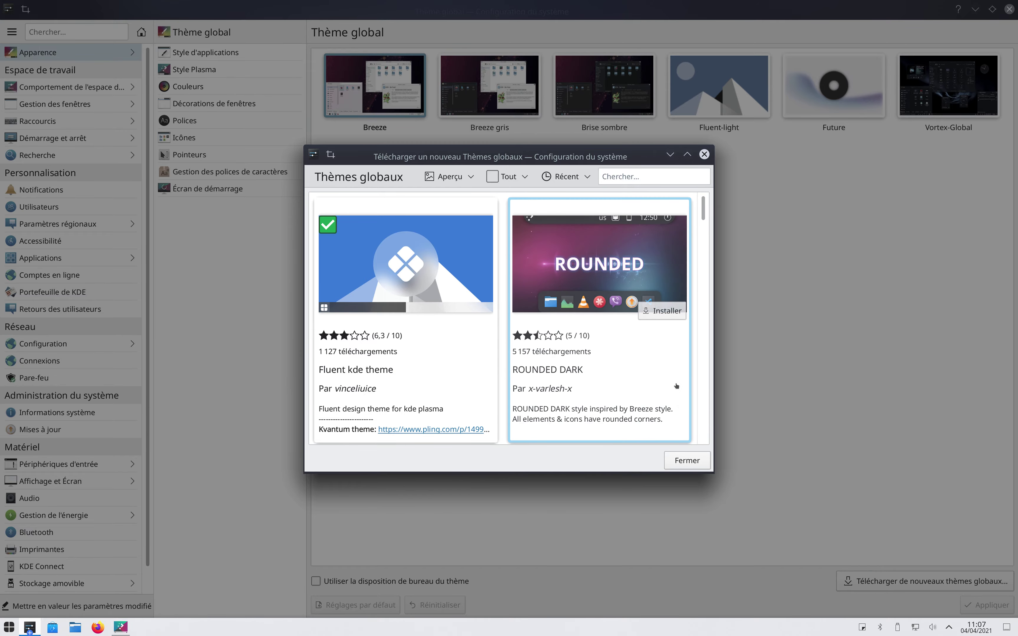
click(687, 460)
click(1009, 9)
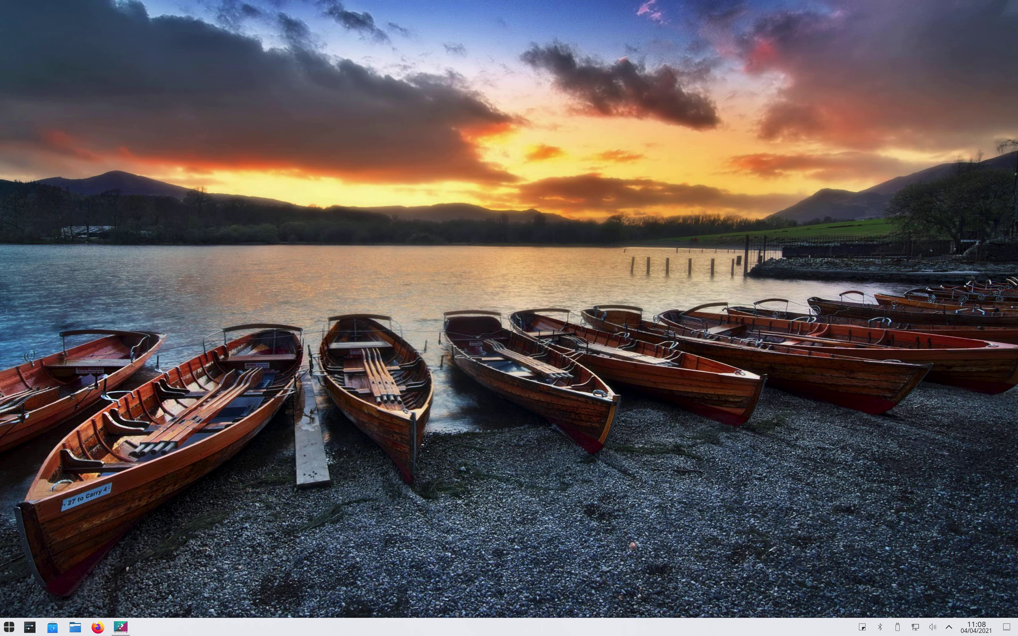
Step: View the launcher and Dolphin's Documents folder with the restored look, and return to the desktop
click(9, 628)
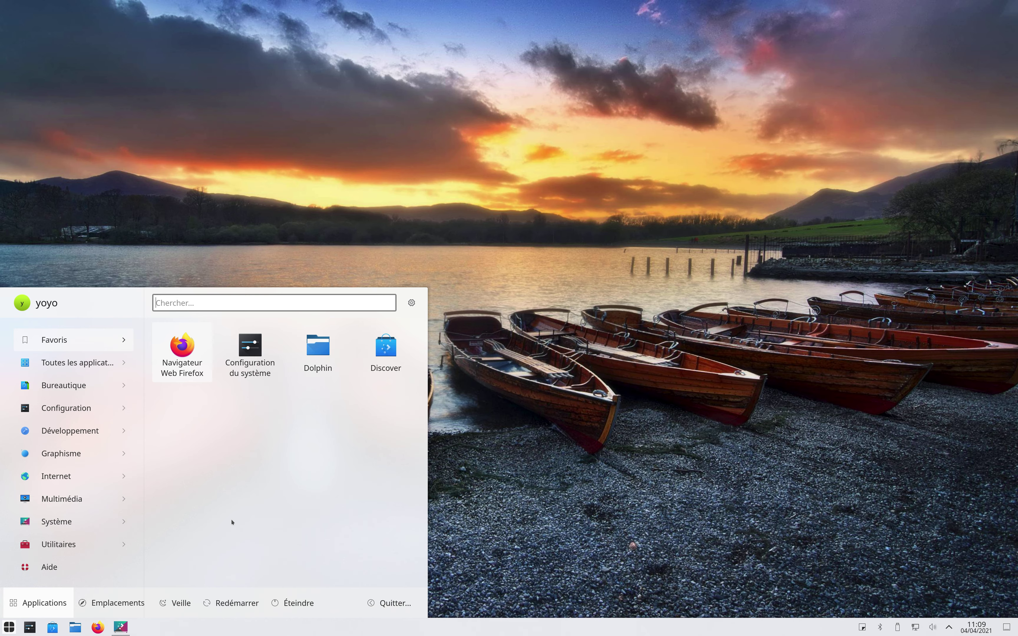
click(761, 266)
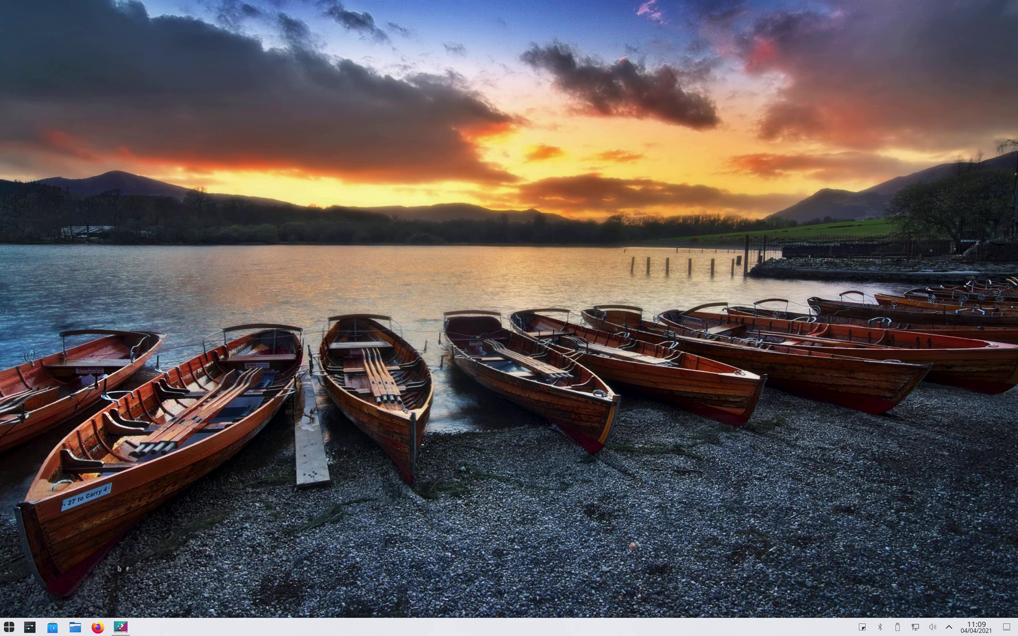
click(78, 628)
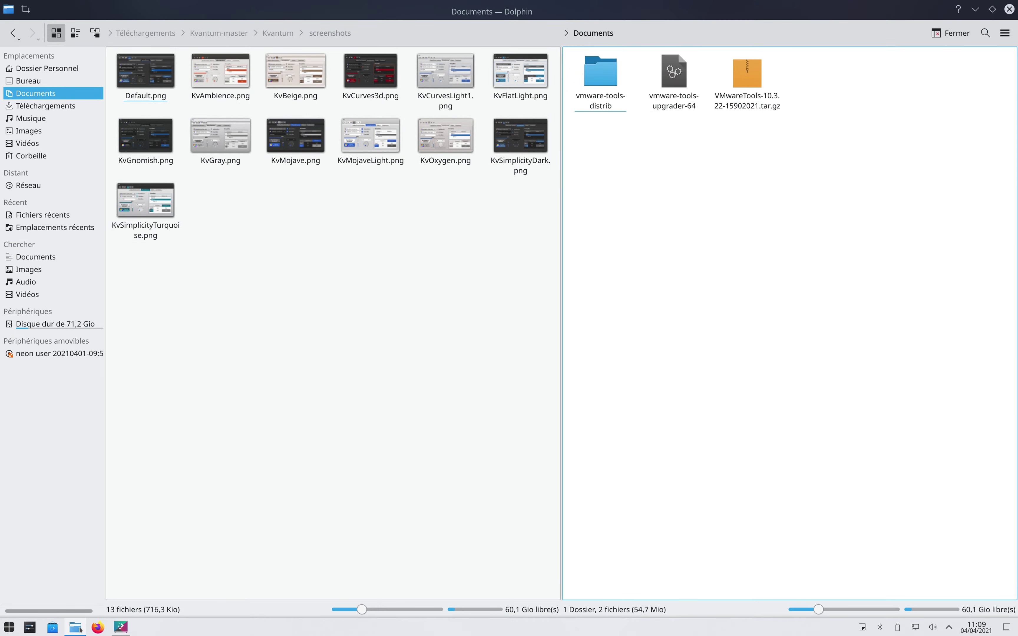
mouse_move(81, 630)
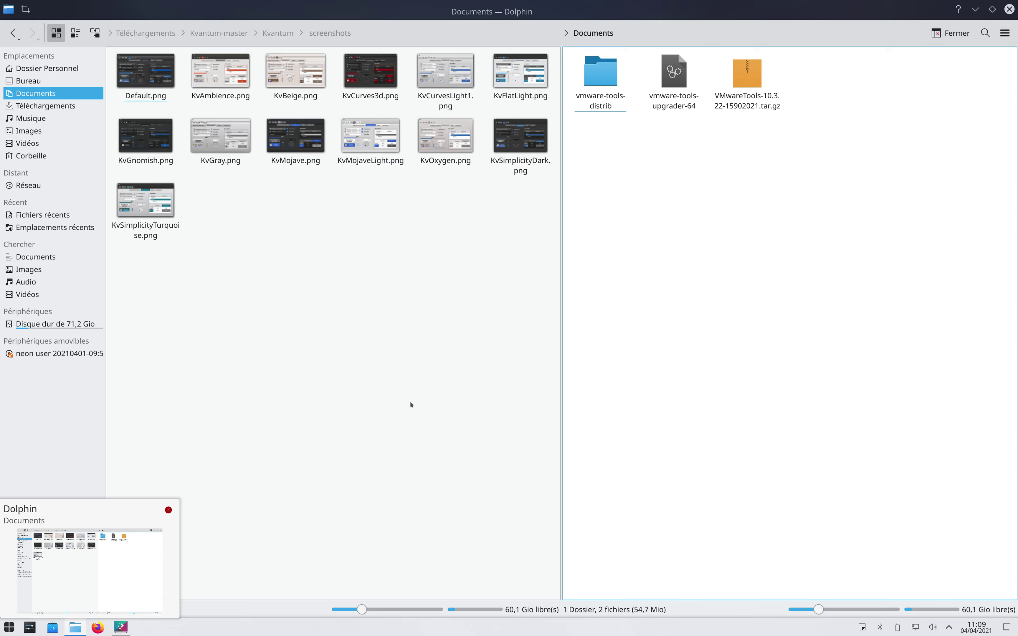
key(ctrl+F12)
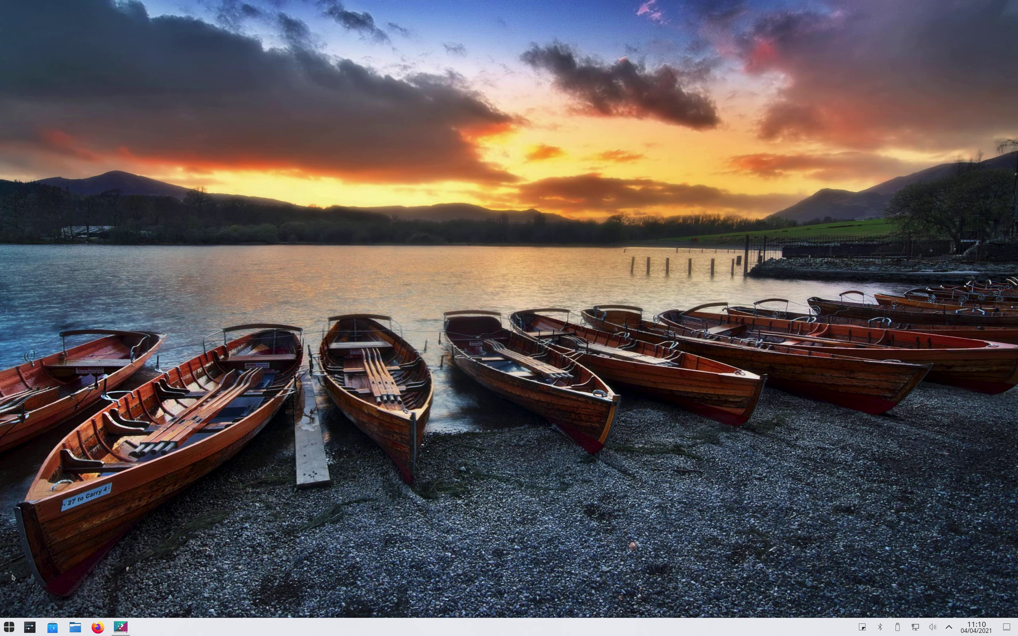
Step: Bring up the session shutdown screen with Éteindre as the chosen action
click(9, 628)
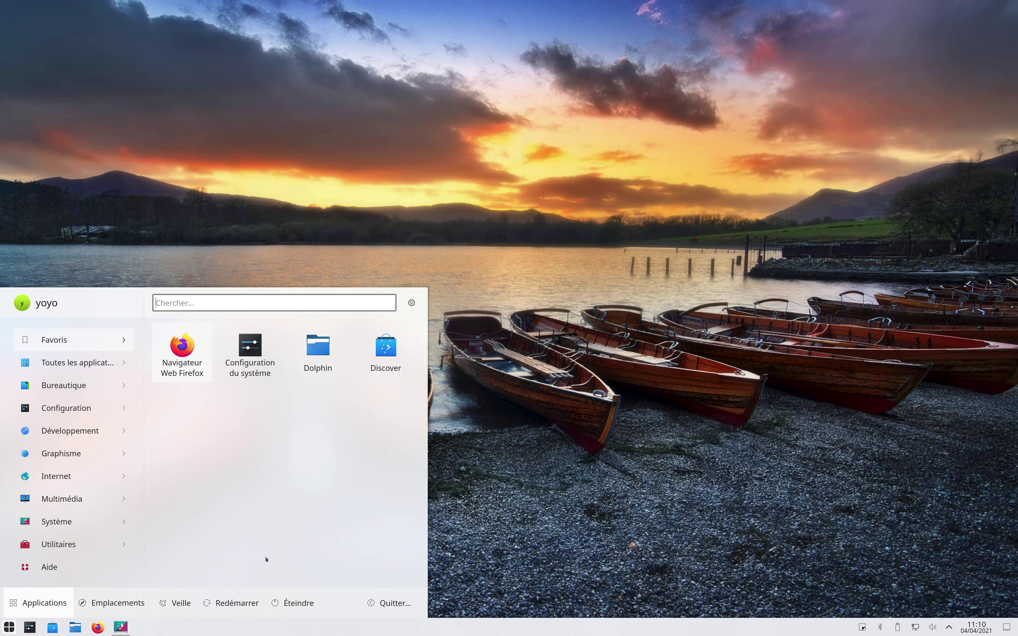
click(296, 604)
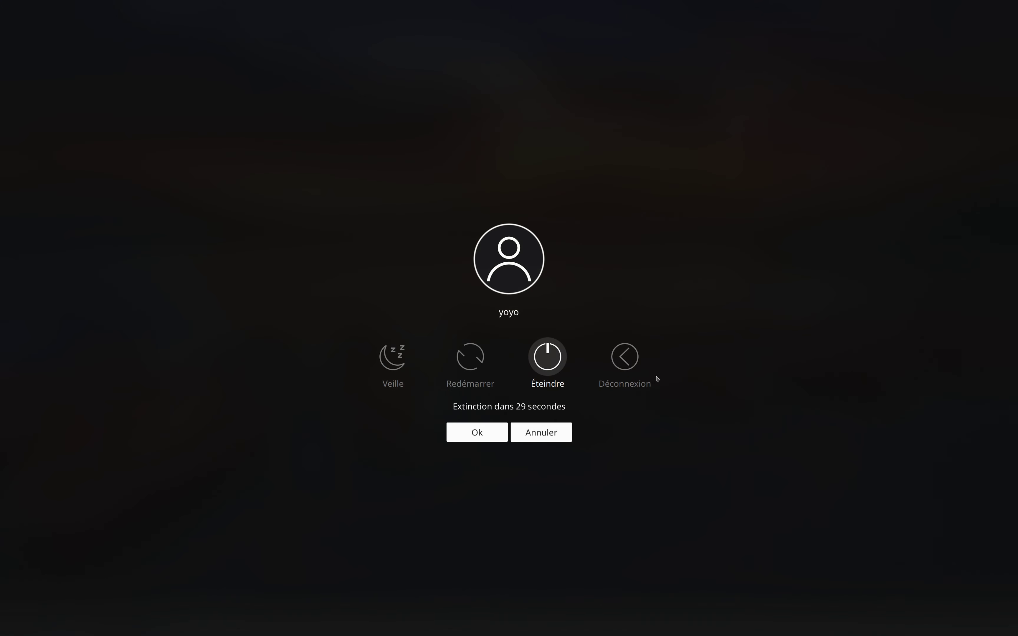